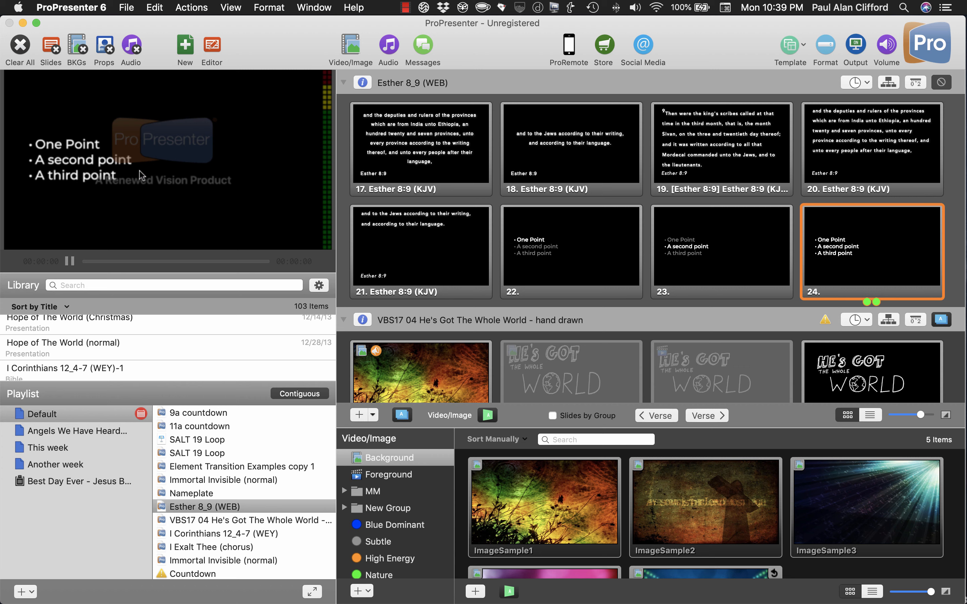
# Show slide 22 and then slide 23 of Esther 8_9 (WEB) on the output
pyautogui.click(554, 257)
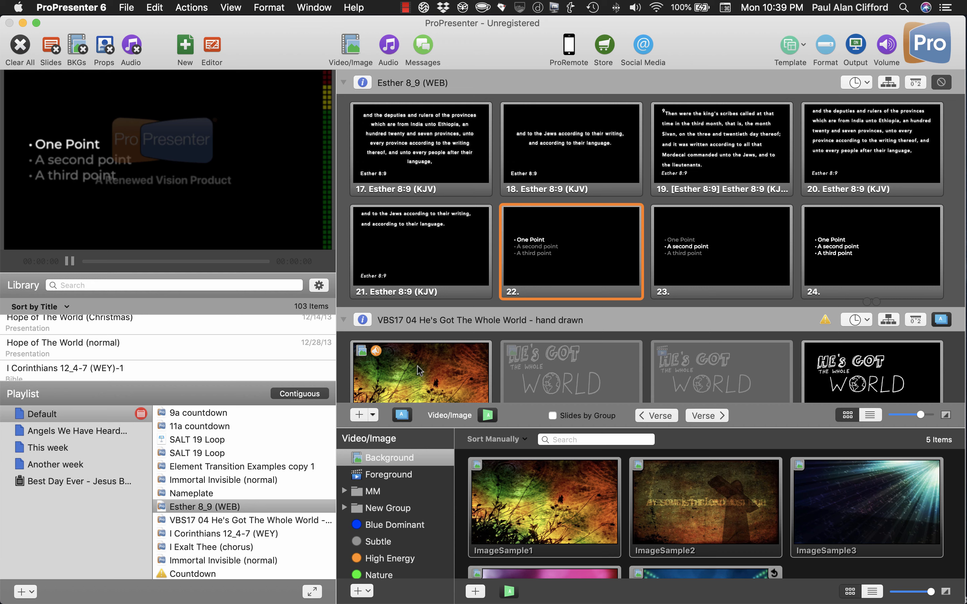
pyautogui.click(700, 255)
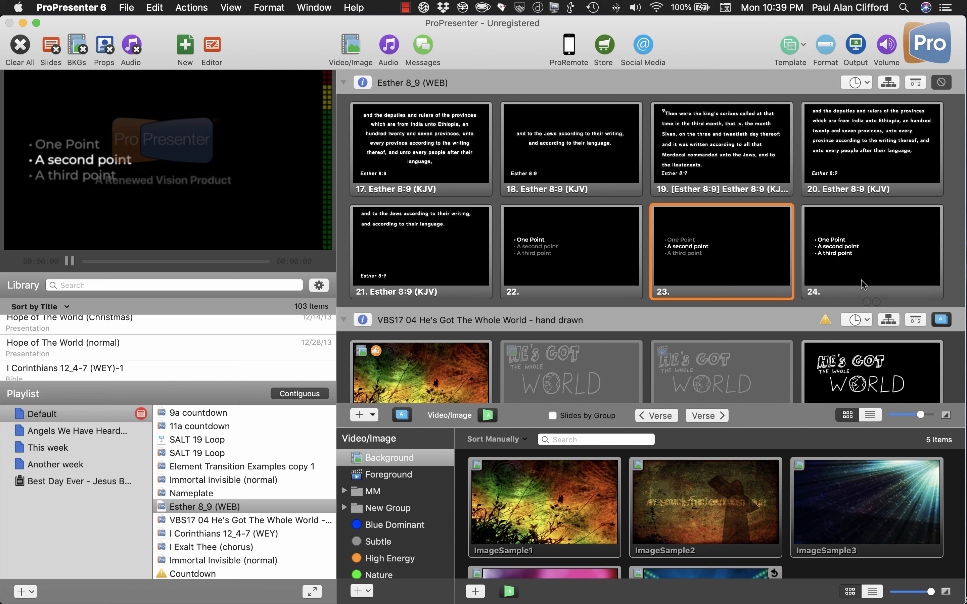
# Open slide 22 in the slide editor and switch to slide 24
pyautogui.rightClick(565, 248)
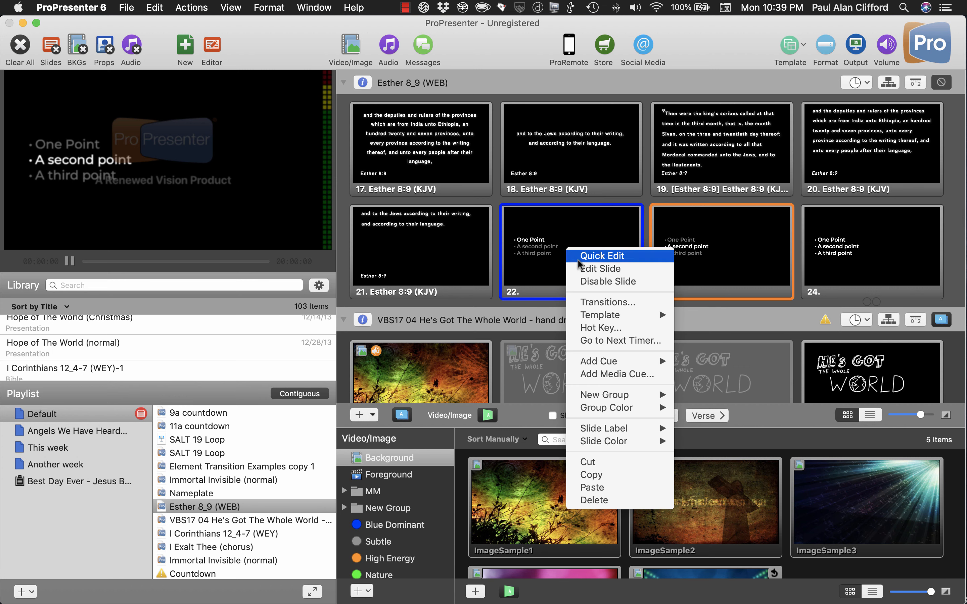
pyautogui.click(600, 269)
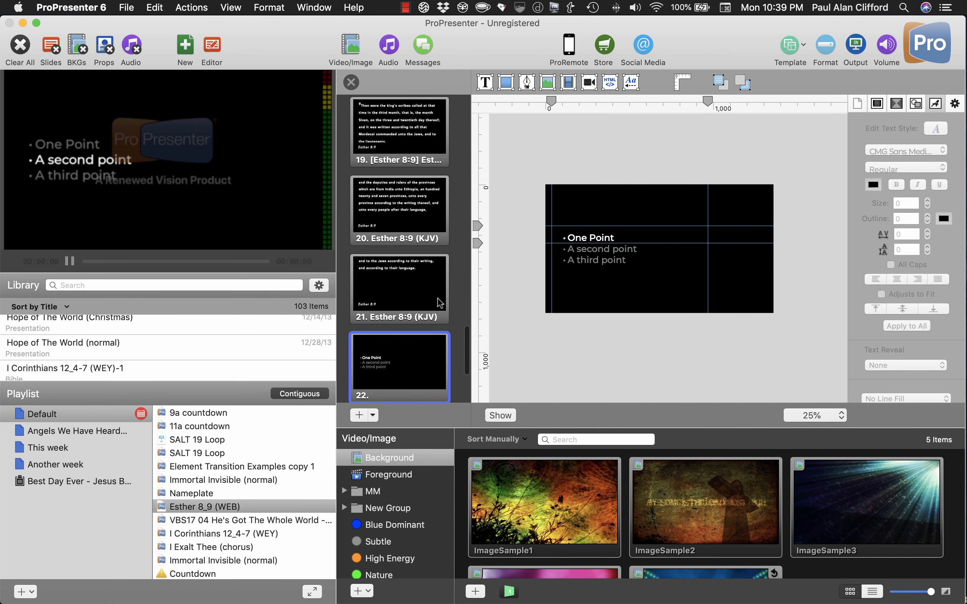
pyautogui.click(385, 355)
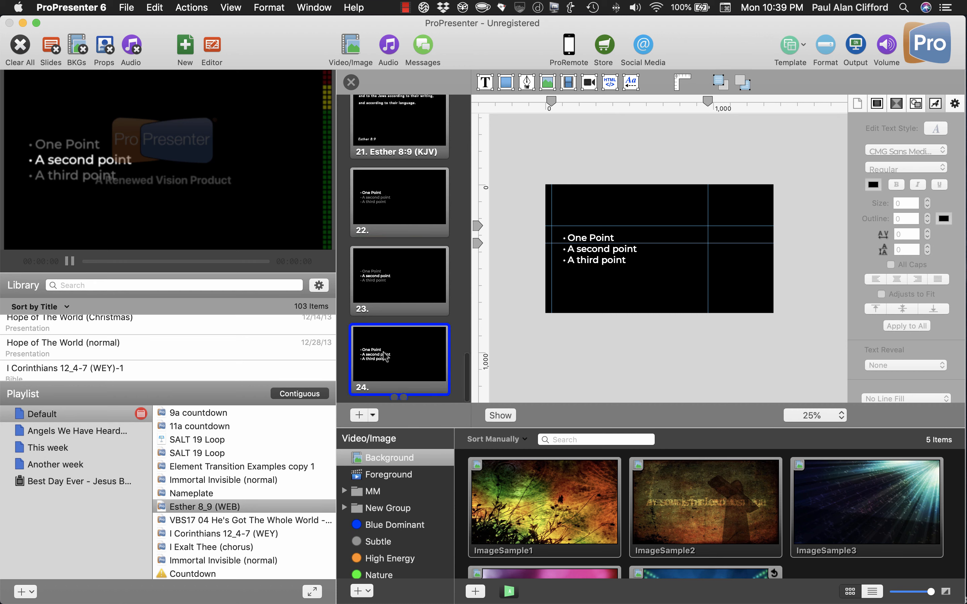
# Set Text Reveal to None for the bullet list text box on slide 24
pyautogui.scroll(-4, 948, 331)
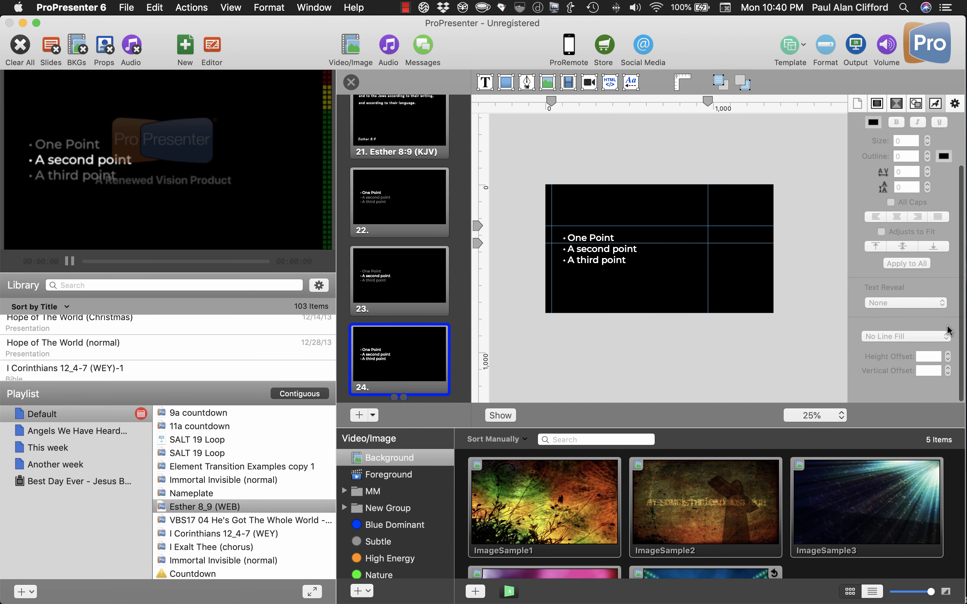
pyautogui.click(915, 105)
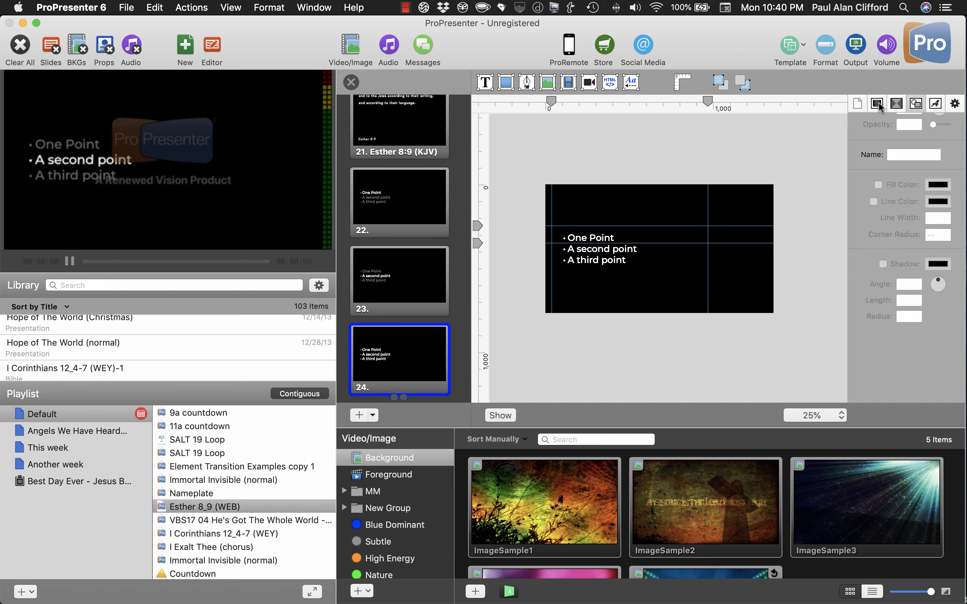
pyautogui.click(896, 106)
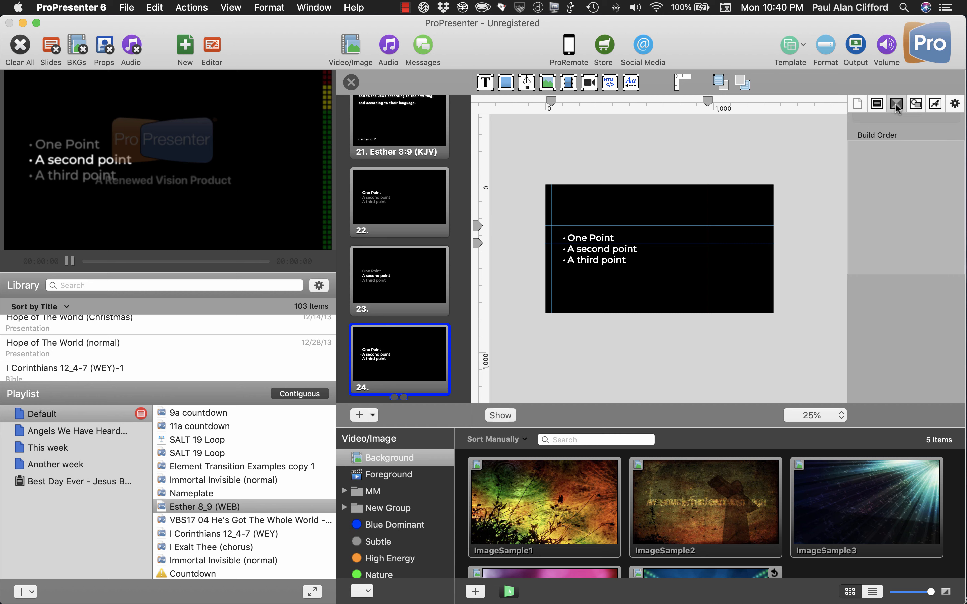
pyautogui.click(876, 104)
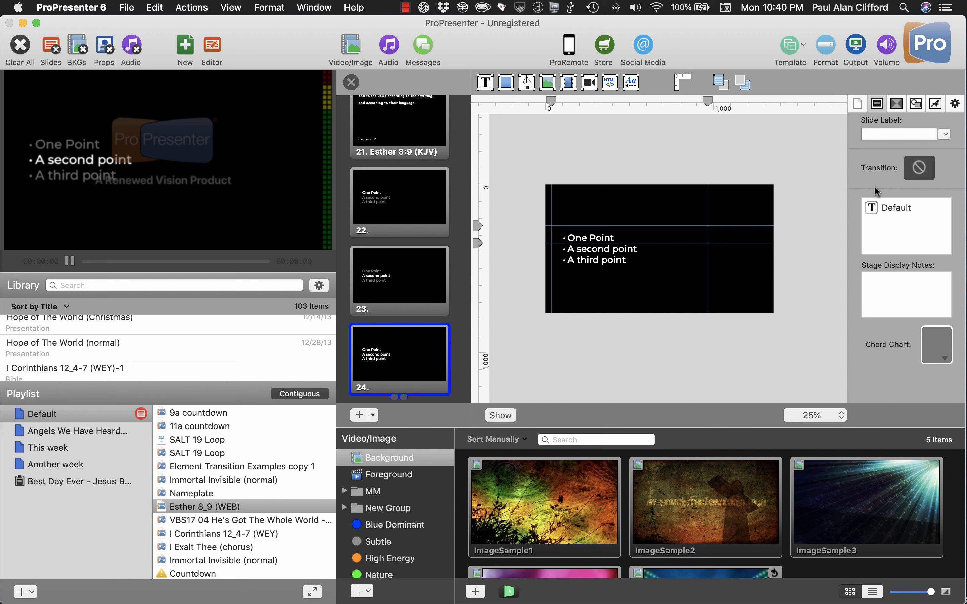
pyautogui.click(857, 106)
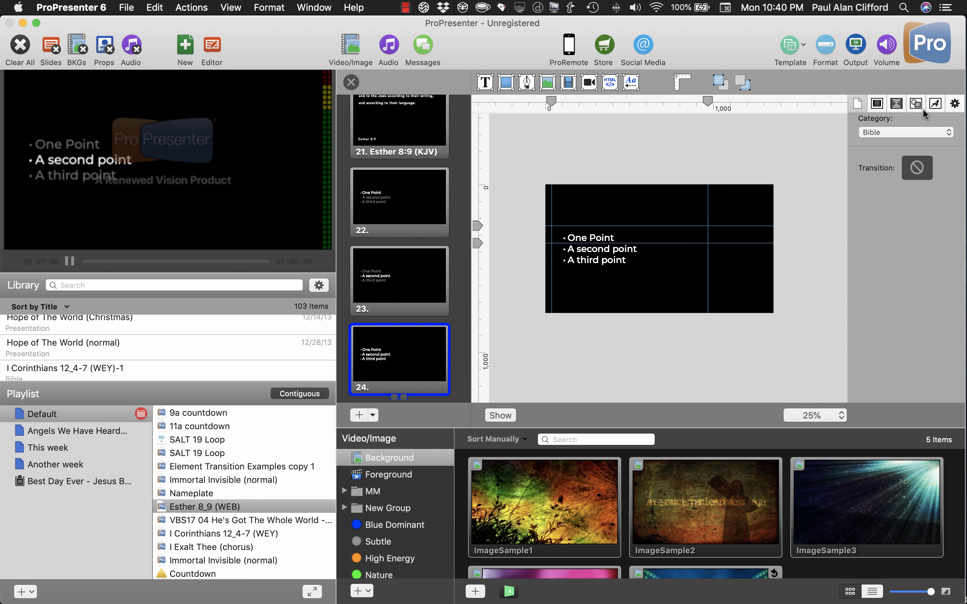
pyautogui.click(933, 100)
pyautogui.click(932, 100)
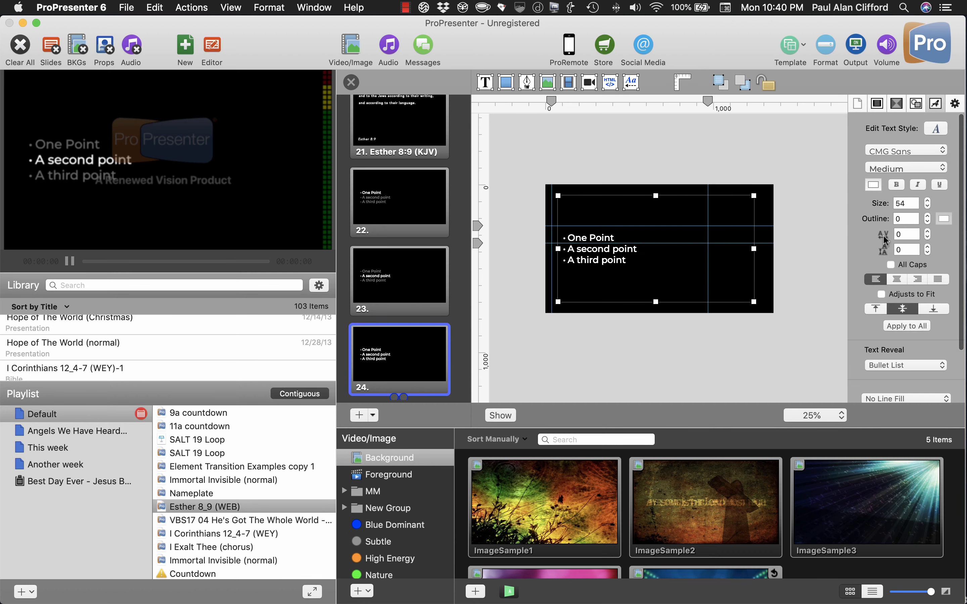
pyautogui.scroll(-3, 884, 240)
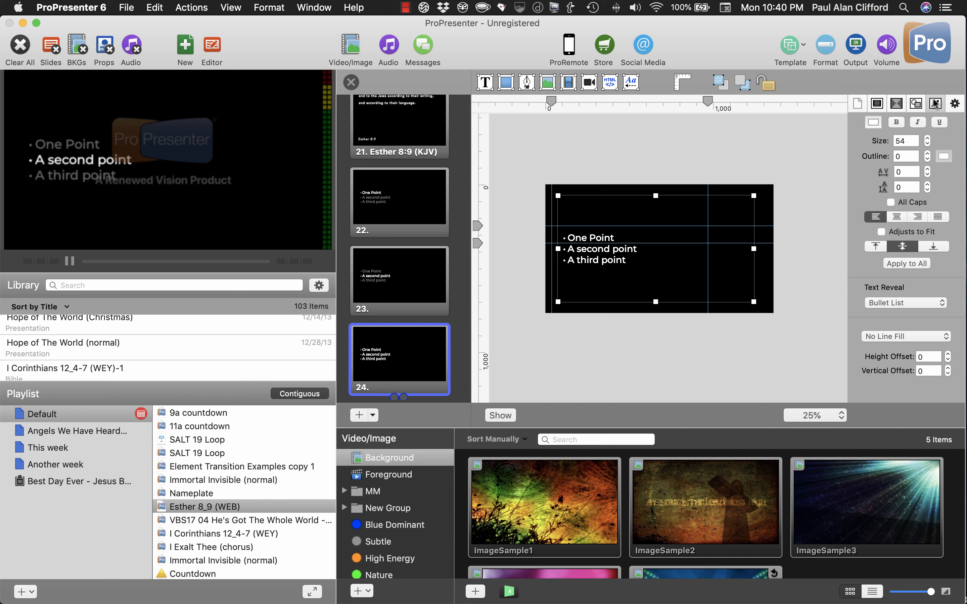
pyautogui.click(942, 302)
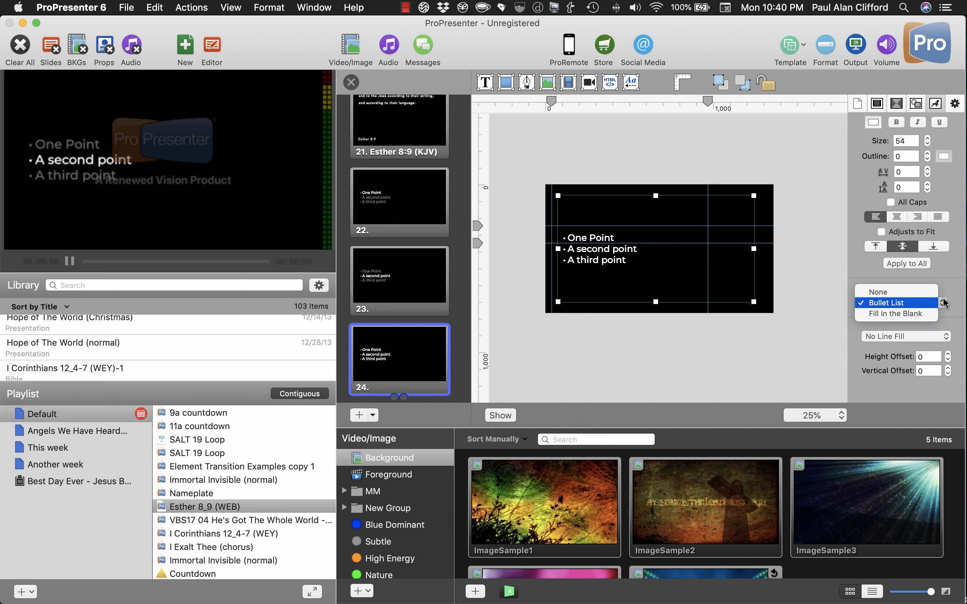
pyautogui.click(914, 292)
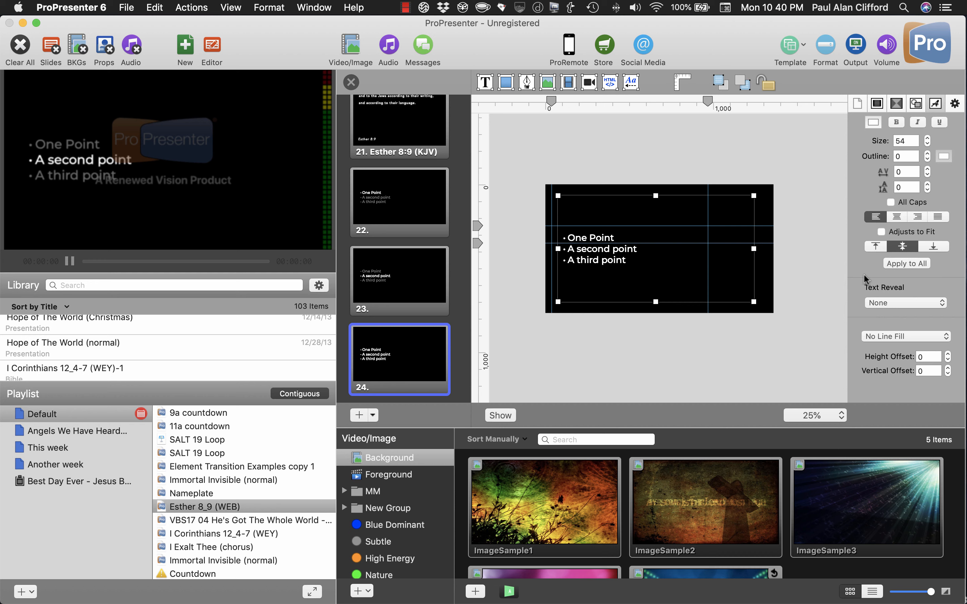
pyautogui.click(692, 385)
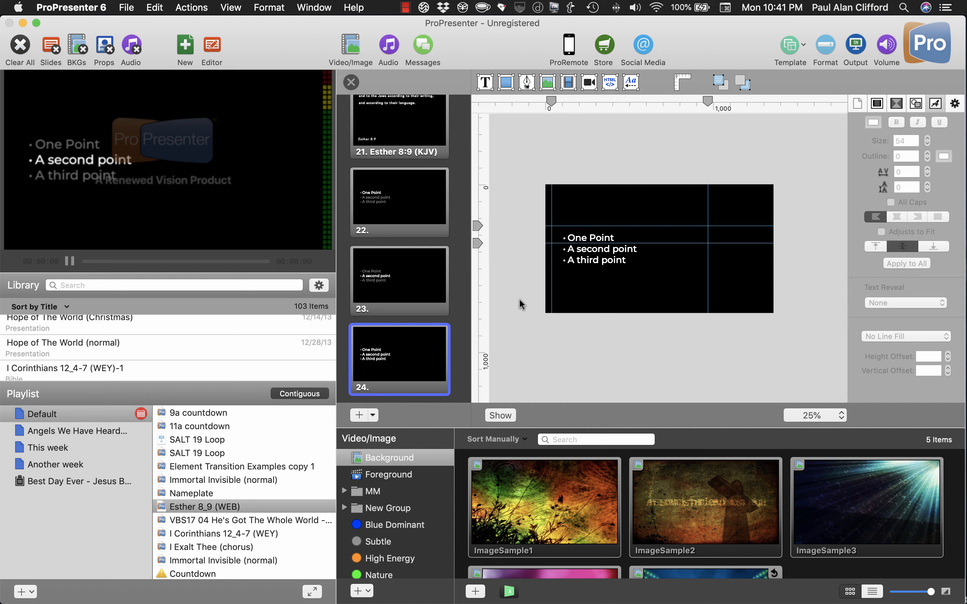
# Send slide 22 and then slide 24 to the output from the slide editor
pyautogui.click(394, 273)
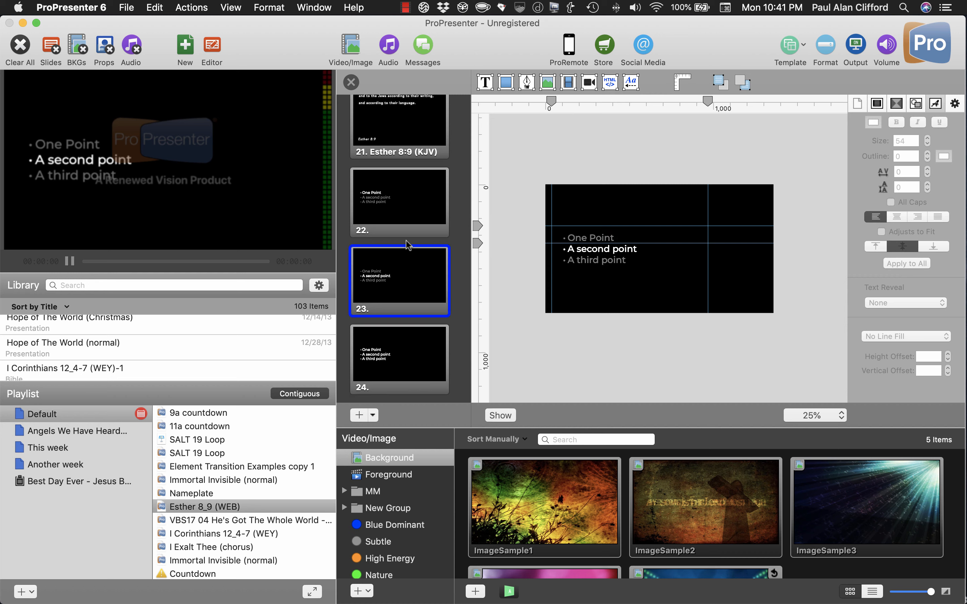
pyautogui.click(410, 205)
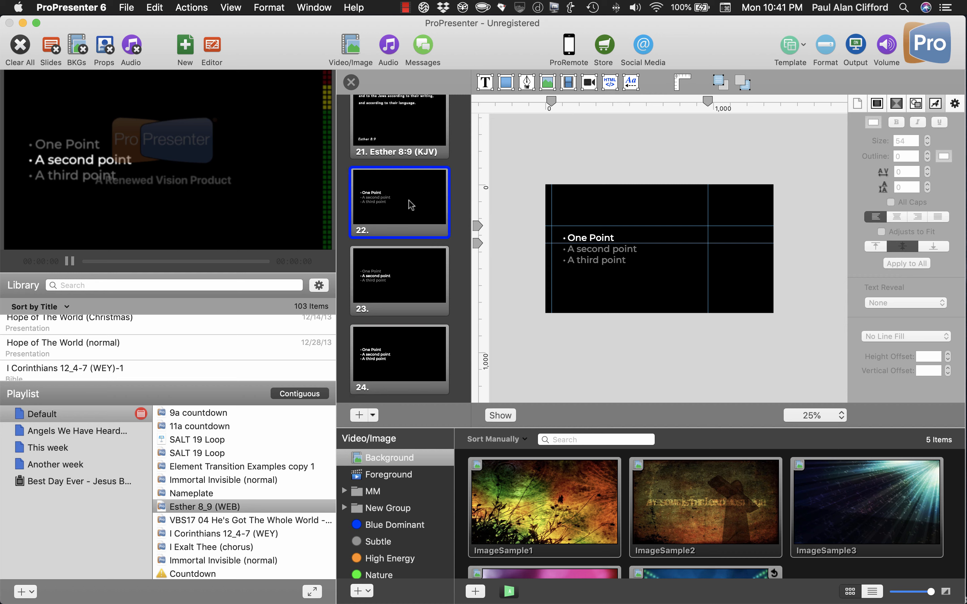
pyautogui.click(508, 417)
pyautogui.click(391, 358)
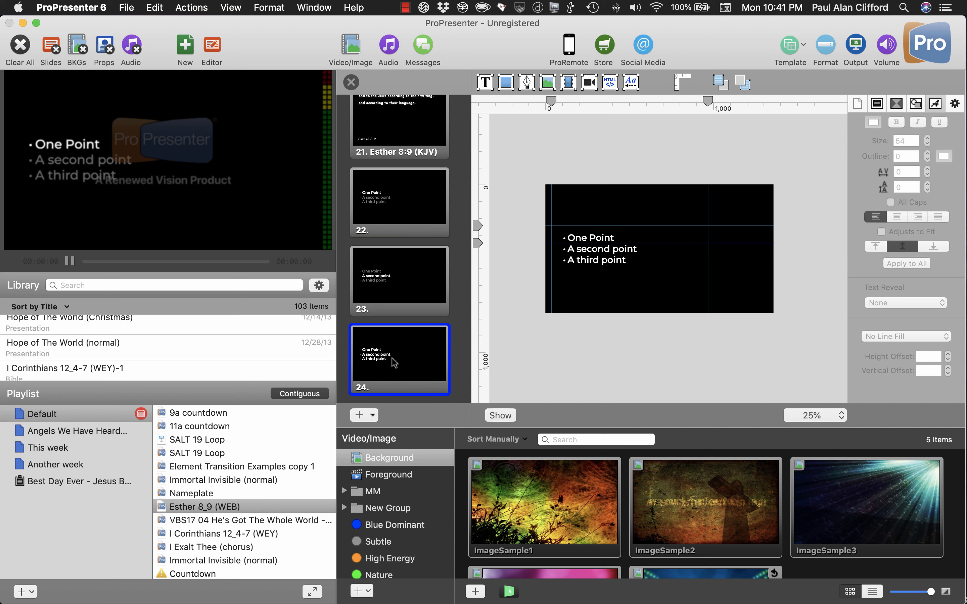
pyautogui.click(502, 417)
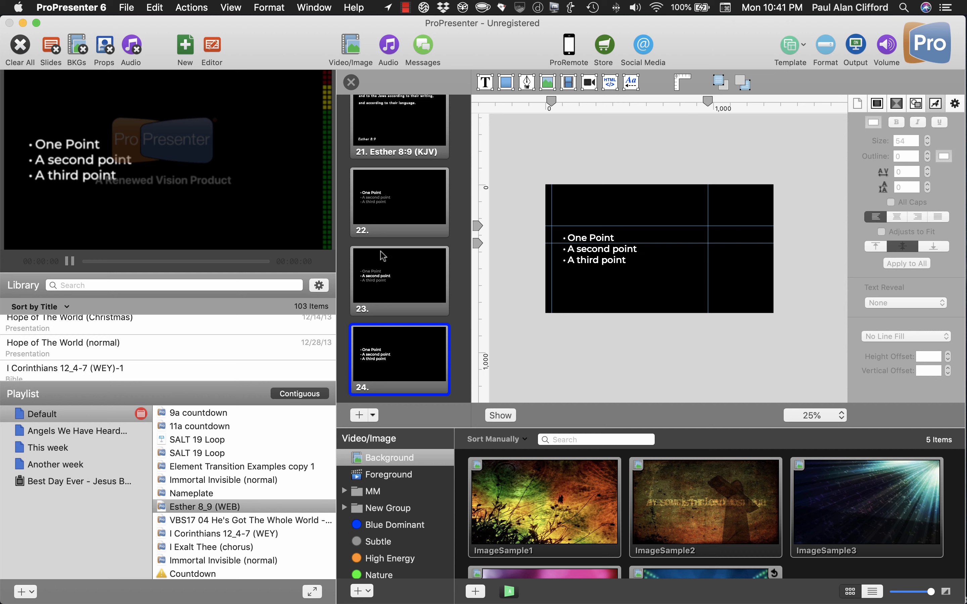
# Colour the second and third bullet lines on slide 22 Snow, and change them to dark gray
pyautogui.click(396, 193)
pyautogui.click(571, 256)
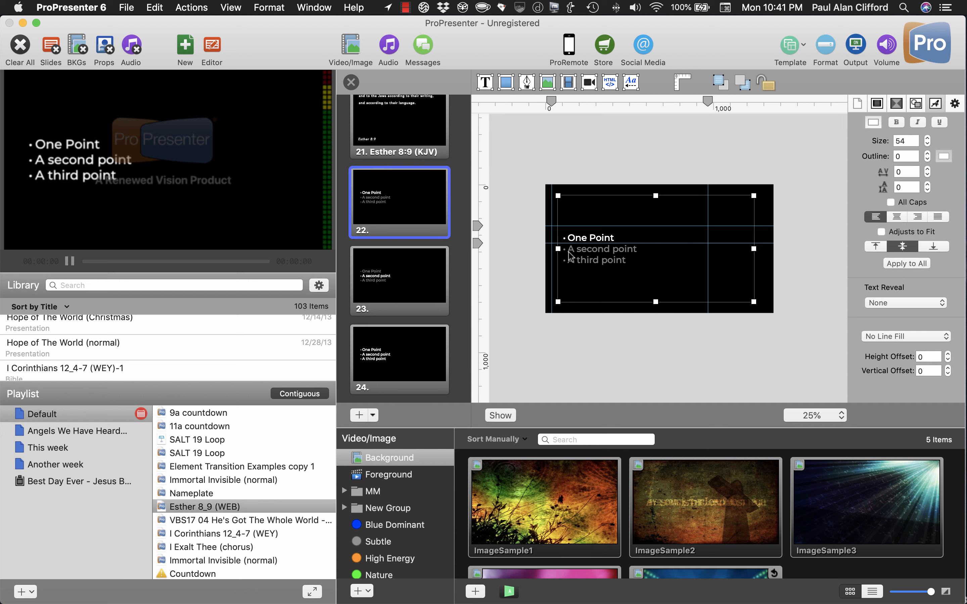
pyautogui.click(569, 249)
pyautogui.click(570, 249)
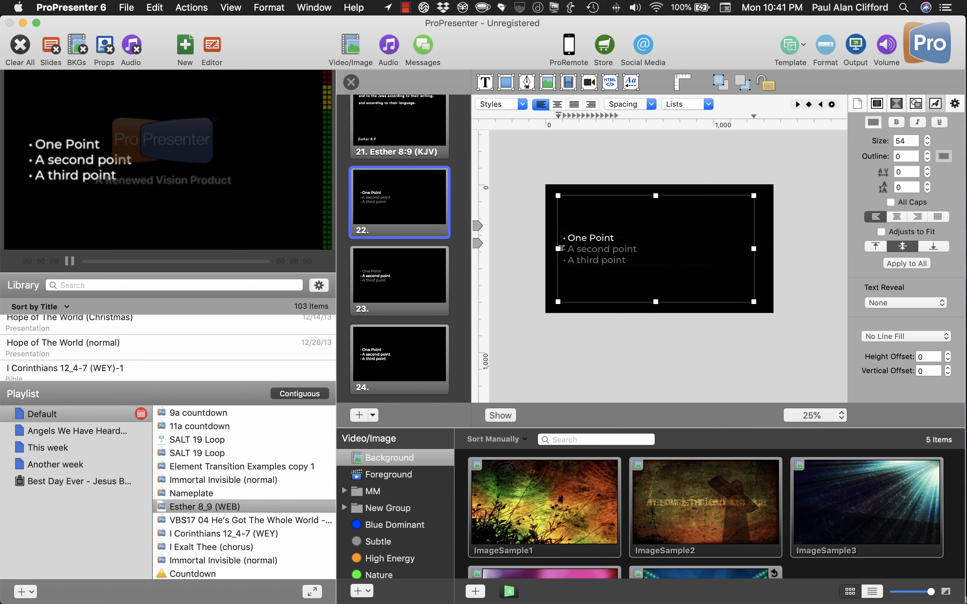
pyautogui.moveTo(565, 249)
pyautogui.mouseDown()
pyautogui.moveTo(639, 252)
pyautogui.moveTo(637, 260)
pyautogui.moveTo(558, 249)
pyautogui.mouseUp()
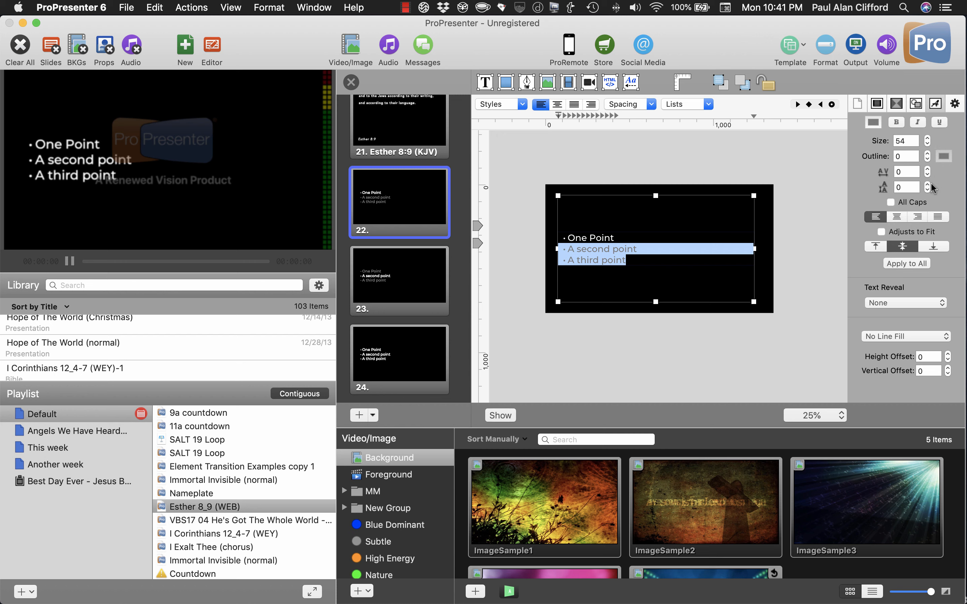
pyautogui.click(873, 123)
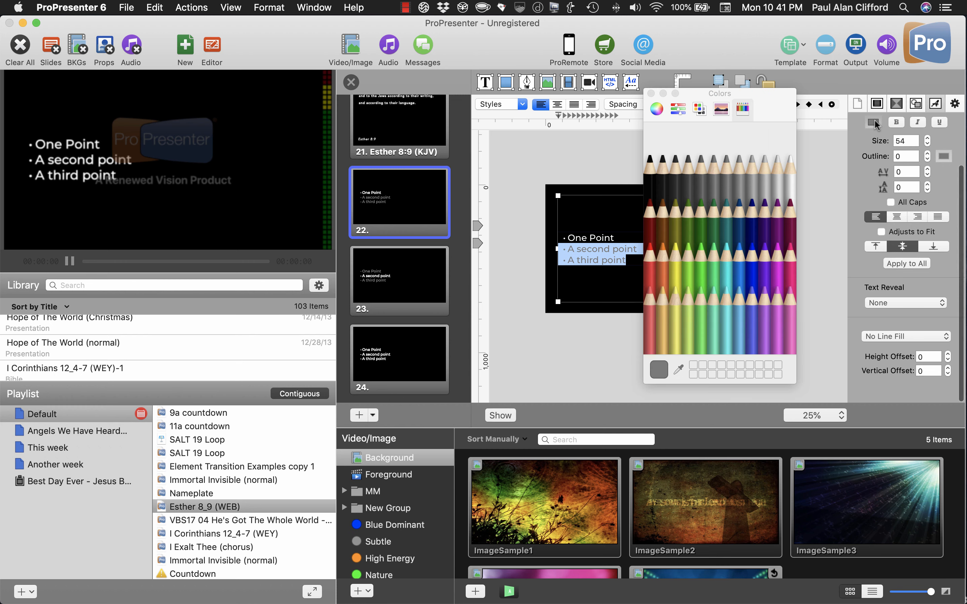
pyautogui.click(790, 162)
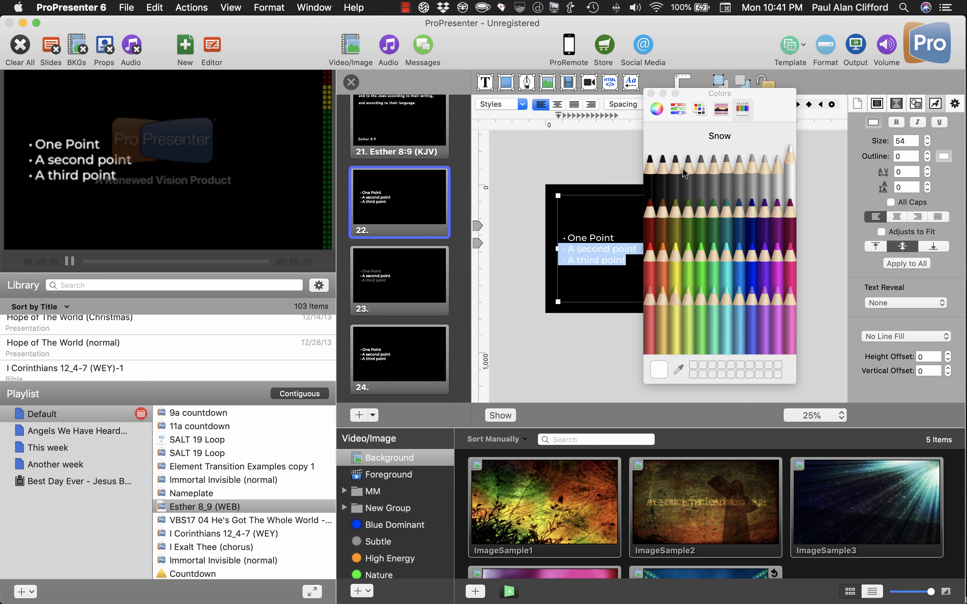
pyautogui.click(700, 164)
pyautogui.click(595, 170)
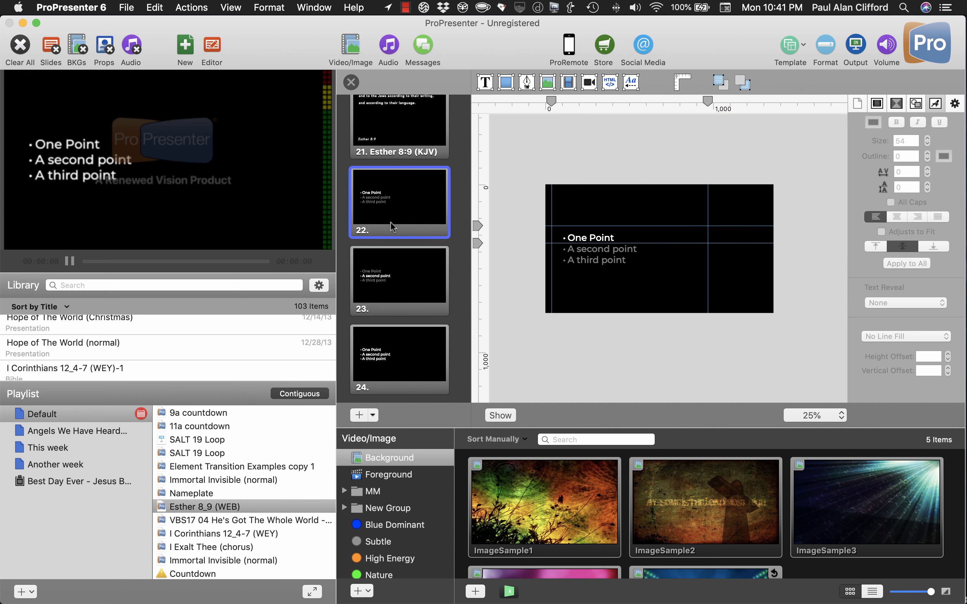
# Step the output through slides 23, 24 and 22 from the slide editor, ending on slide 22
pyautogui.click(391, 273)
pyautogui.click(501, 415)
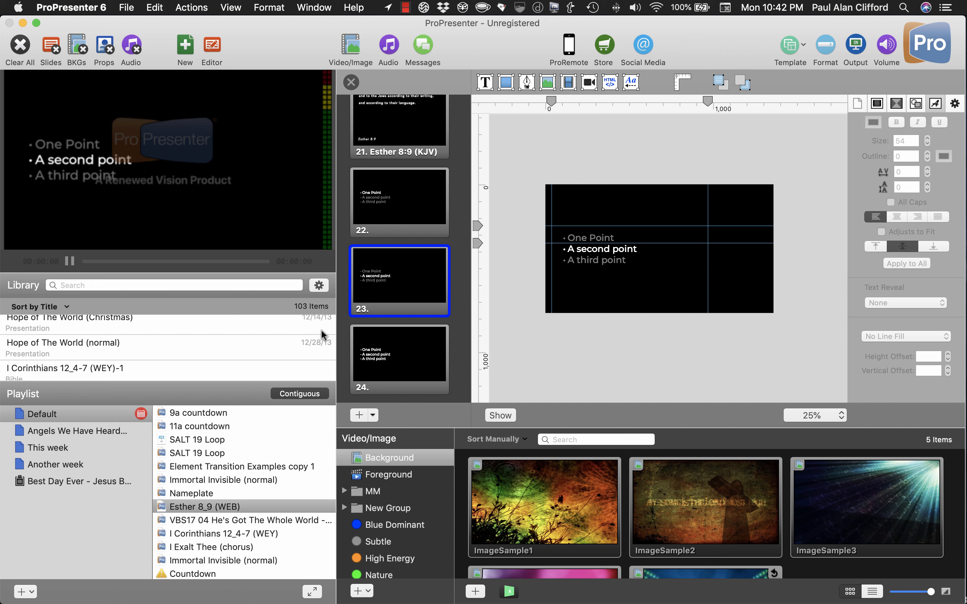
pyautogui.click(405, 359)
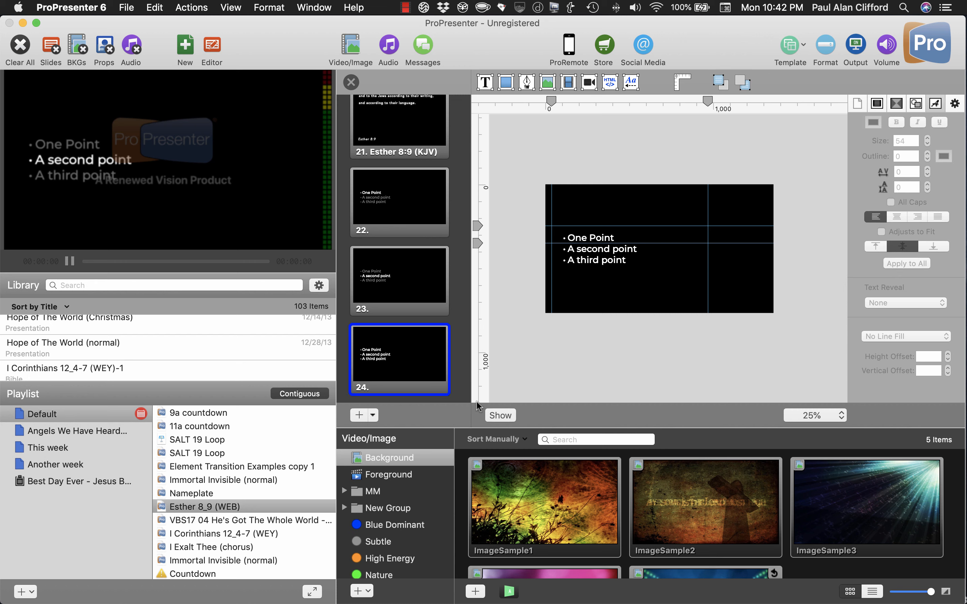
pyautogui.click(502, 416)
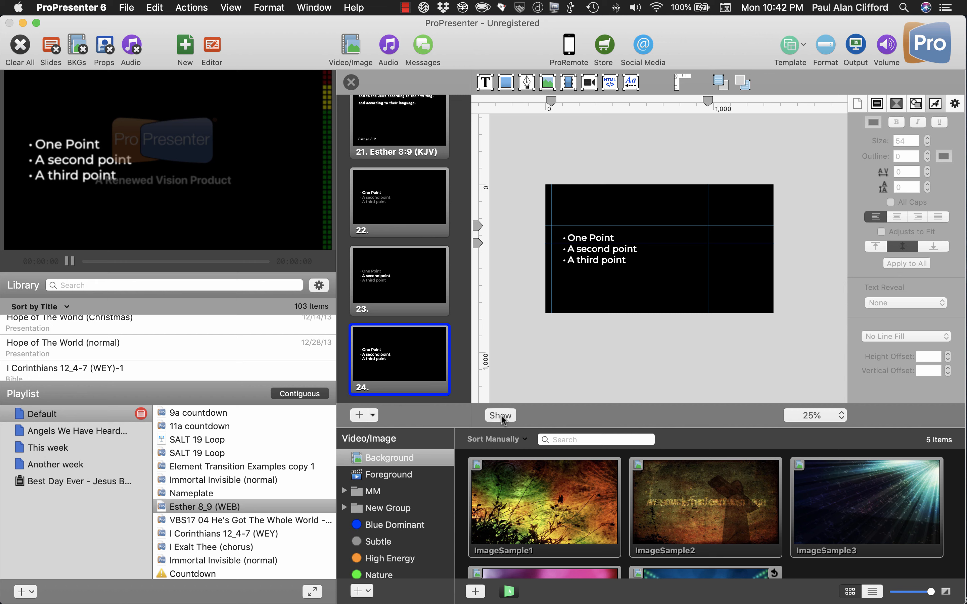
pyautogui.click(390, 221)
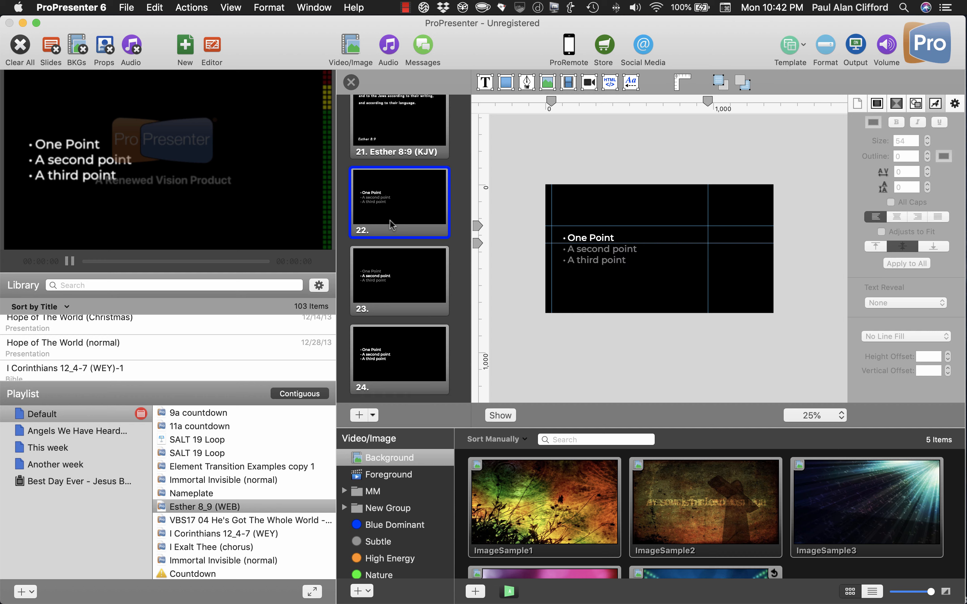
pyautogui.click(499, 416)
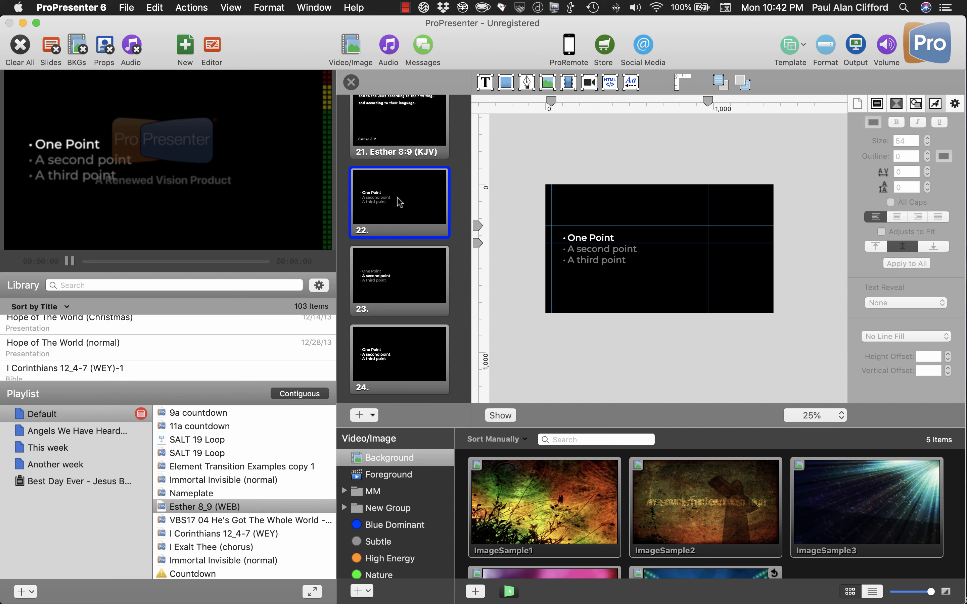
pyautogui.click(377, 355)
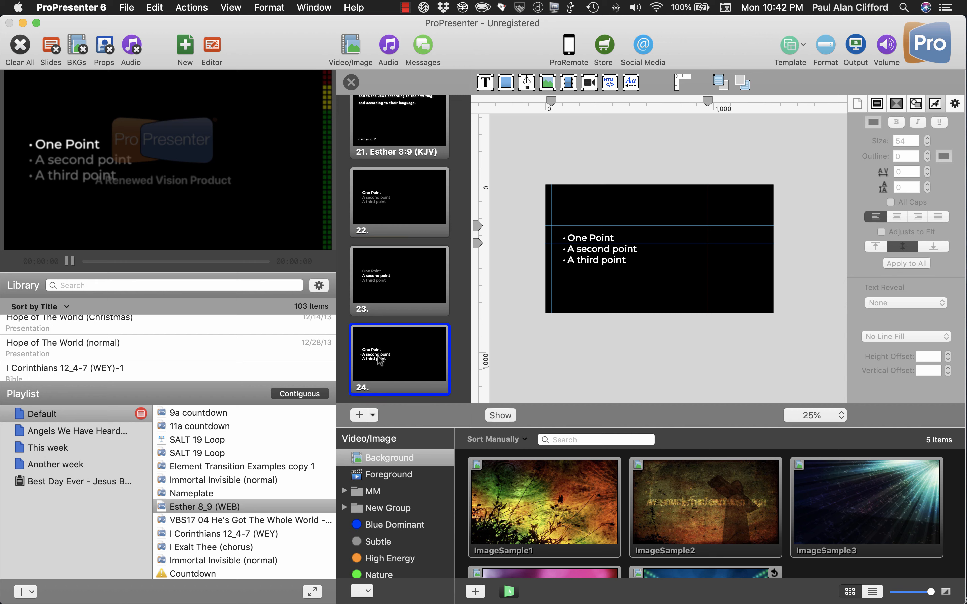
pyautogui.click(403, 208)
pyautogui.click(506, 420)
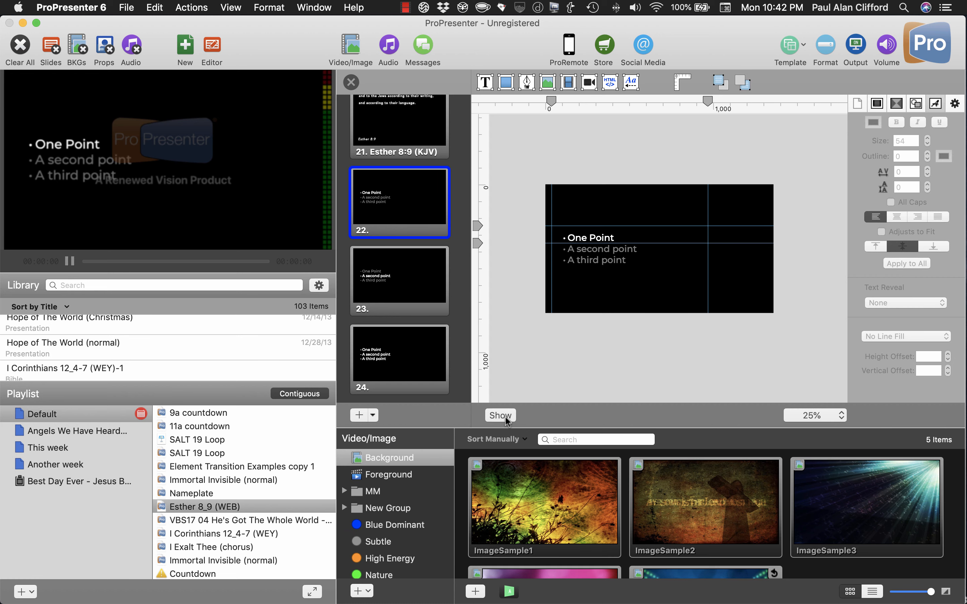
# Colour the "One Point" line on slide 23 white
pyautogui.click(418, 284)
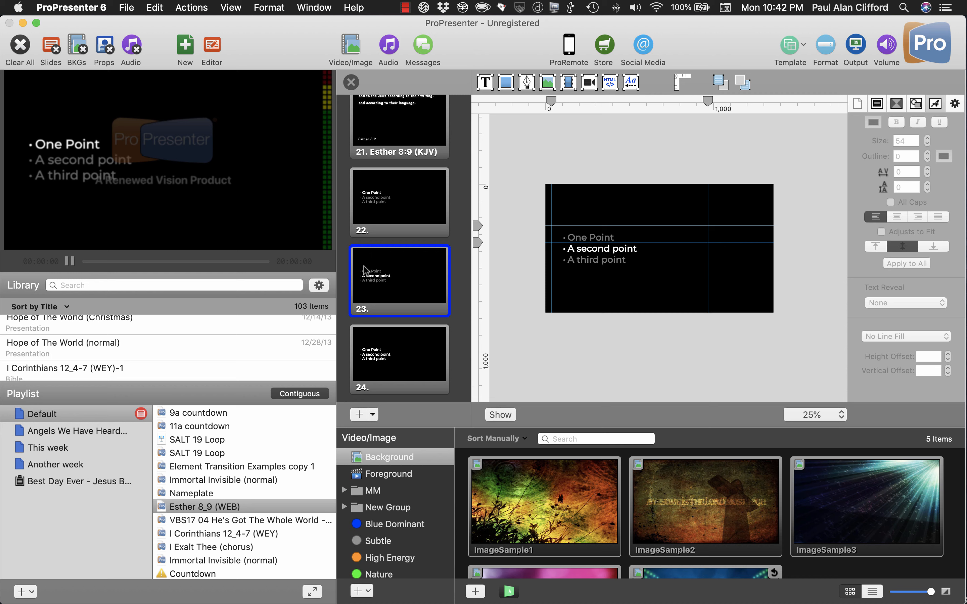
pyautogui.click(616, 237)
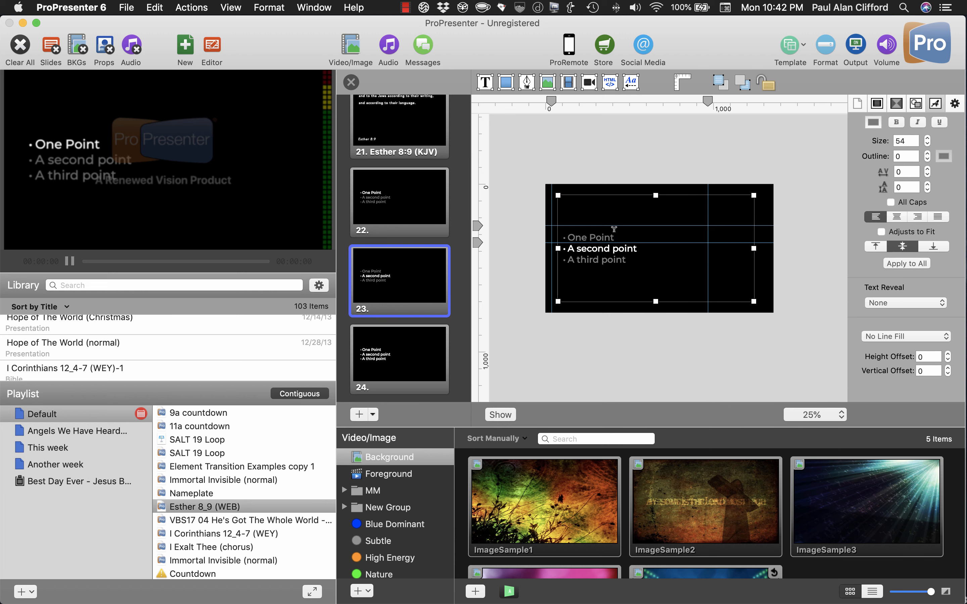
pyautogui.doubleClick(615, 237)
pyautogui.tripleClick(612, 238)
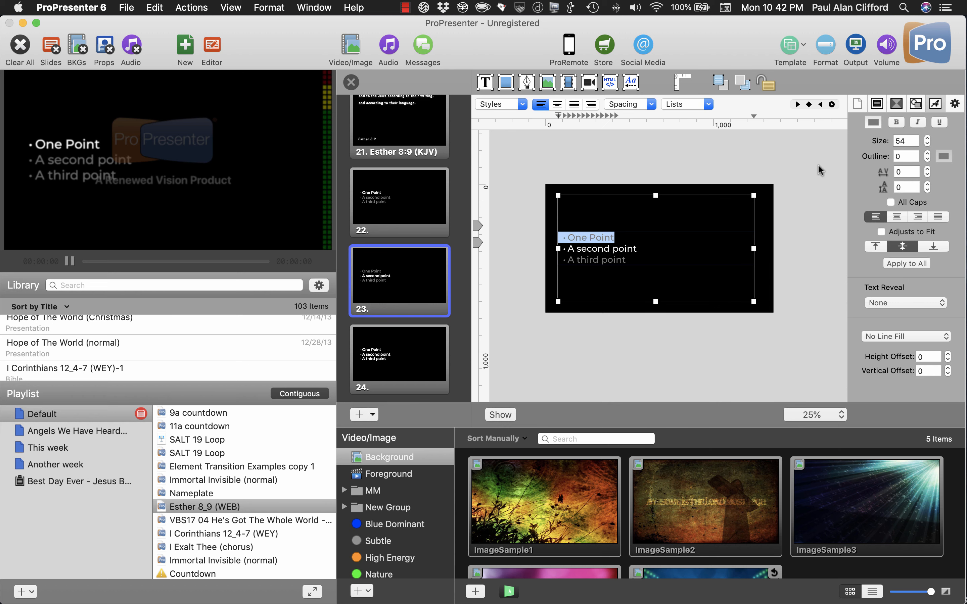
pyautogui.click(873, 121)
pyautogui.click(757, 180)
pyautogui.click(791, 167)
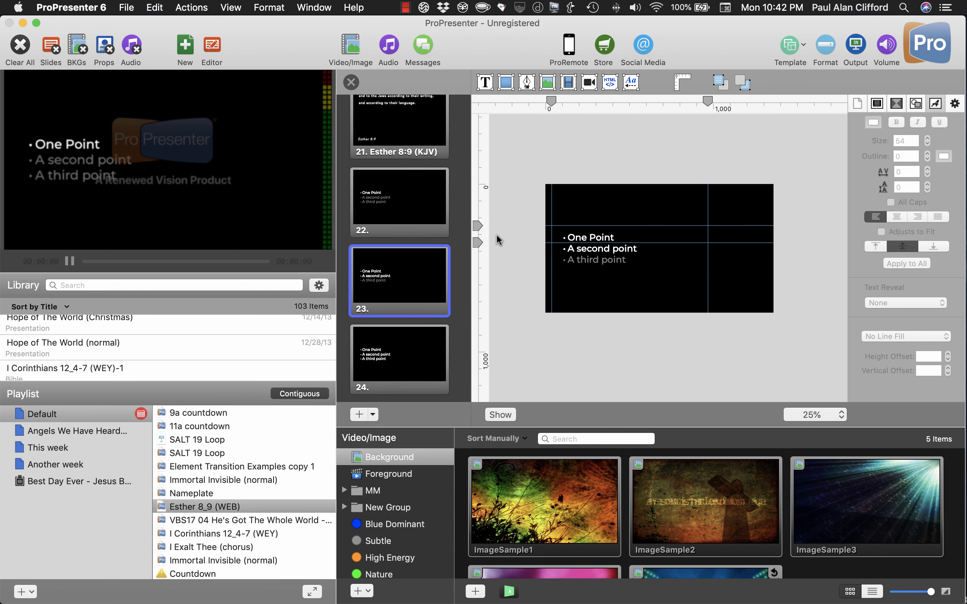
# Review slide 22, and send slide 23 and slide 24 to the output from the slide editor
pyautogui.click(394, 195)
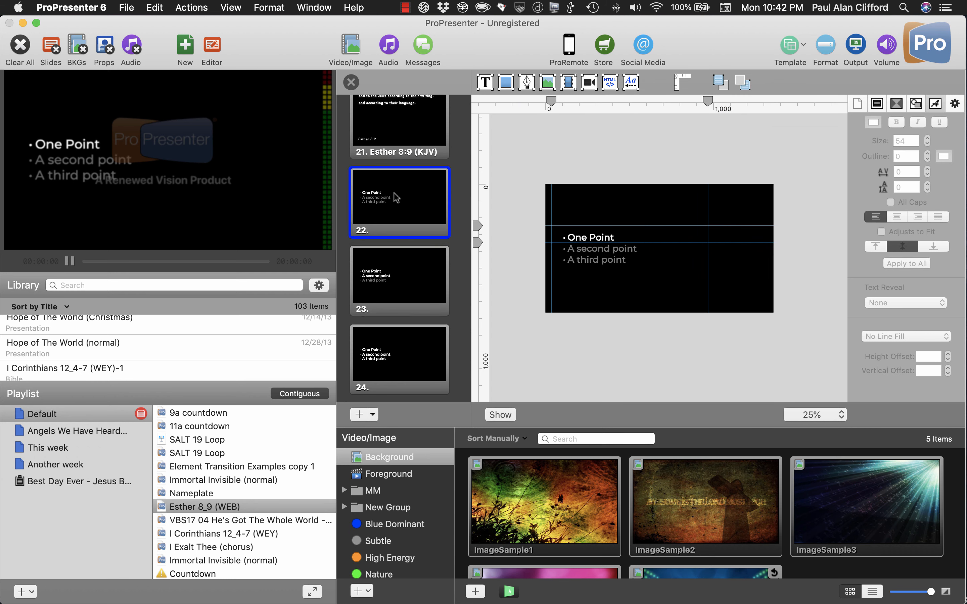
pyautogui.click(398, 267)
pyautogui.click(503, 416)
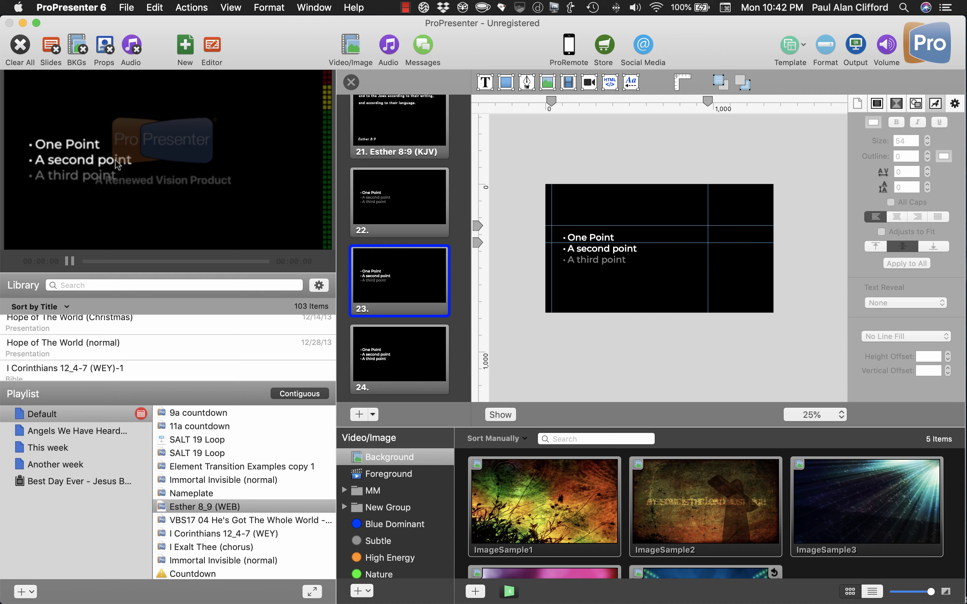
pyautogui.click(403, 354)
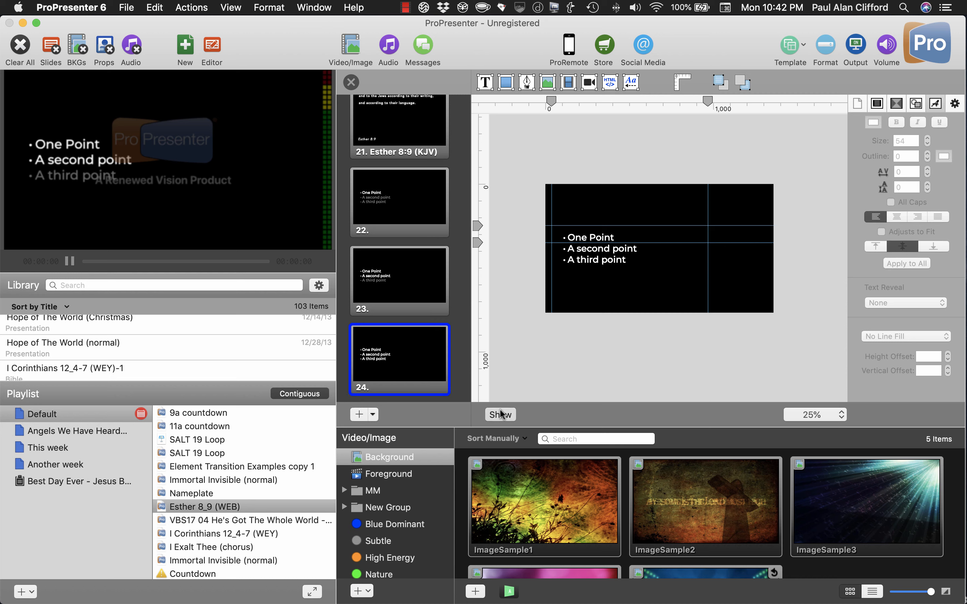
pyautogui.click(500, 415)
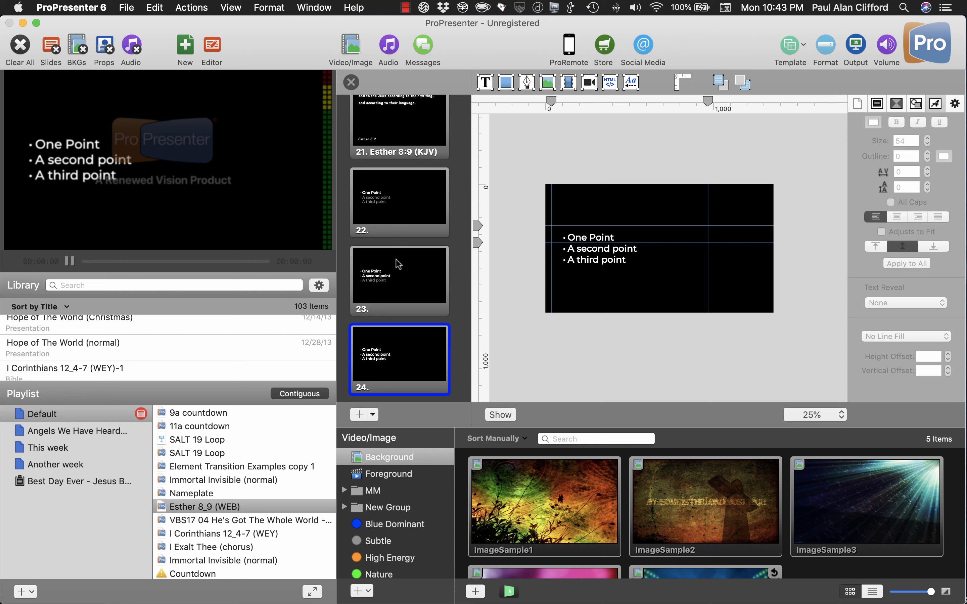
# Reduce the font size of the second and third bullet lines on slide 22 to 40
pyautogui.click(387, 210)
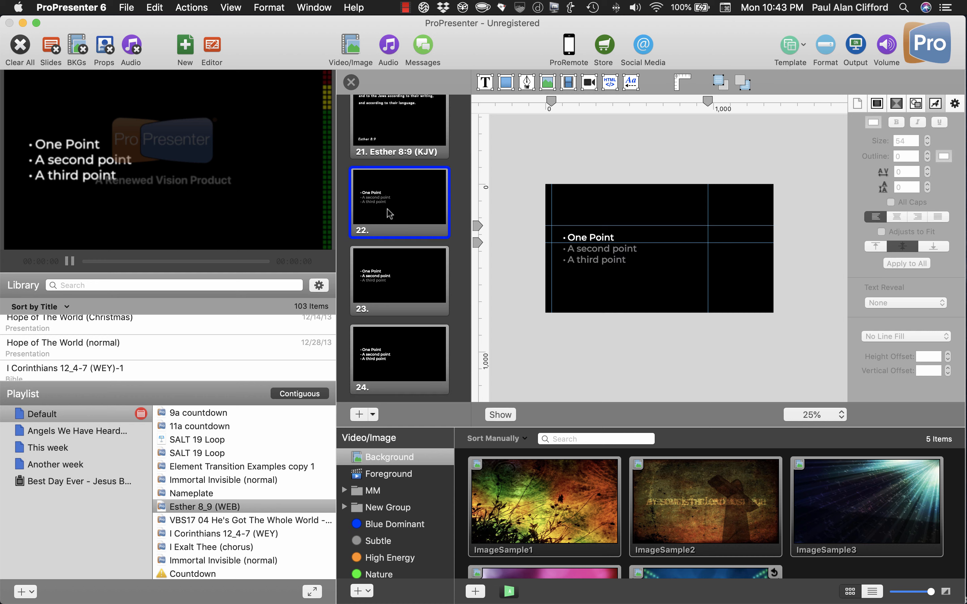
pyautogui.doubleClick(572, 249)
pyautogui.click(571, 248)
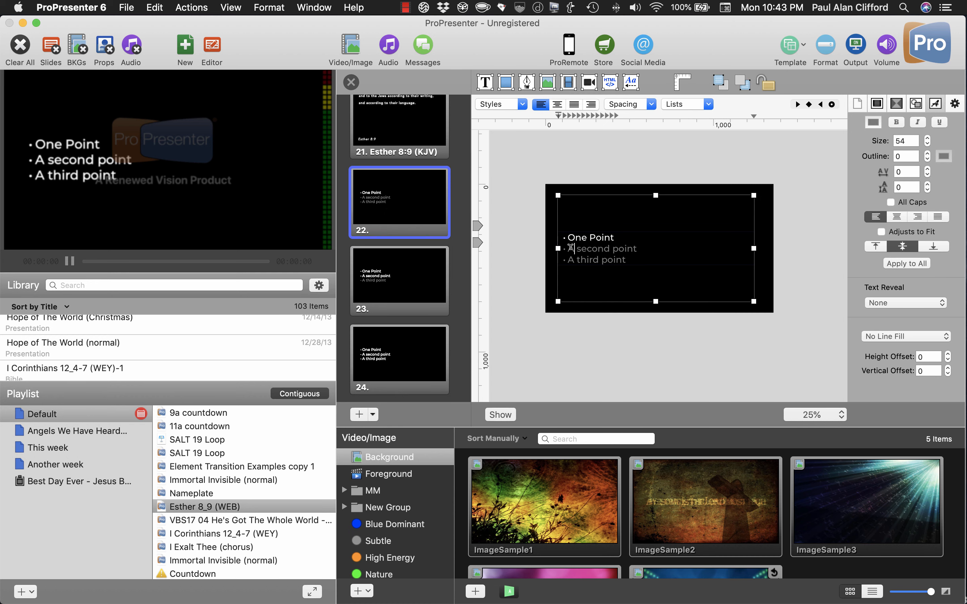
pyautogui.moveTo(563, 249); pyautogui.dragTo(637, 251)
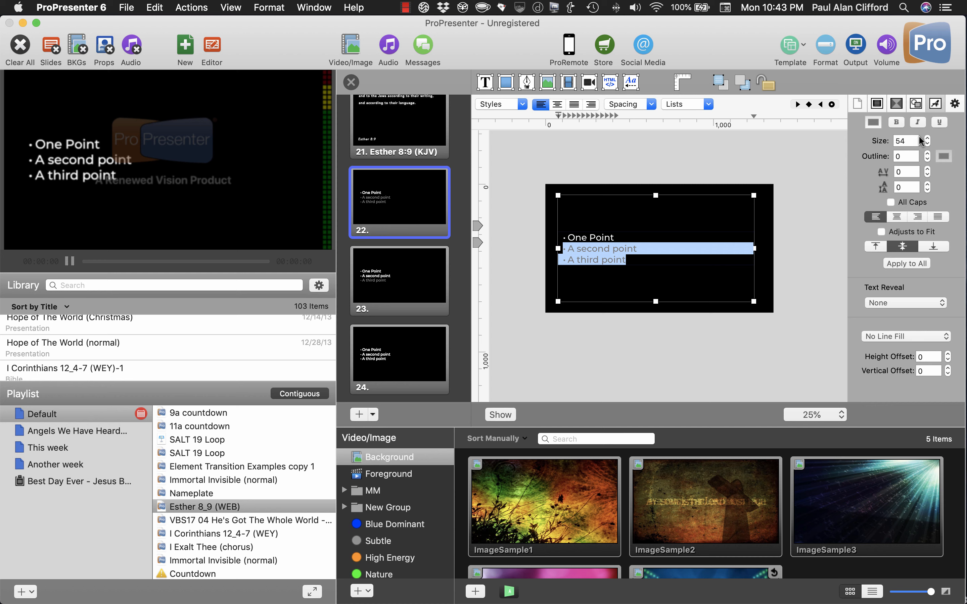
pyautogui.click(926, 143)
pyautogui.click(927, 143)
pyautogui.click(927, 143)
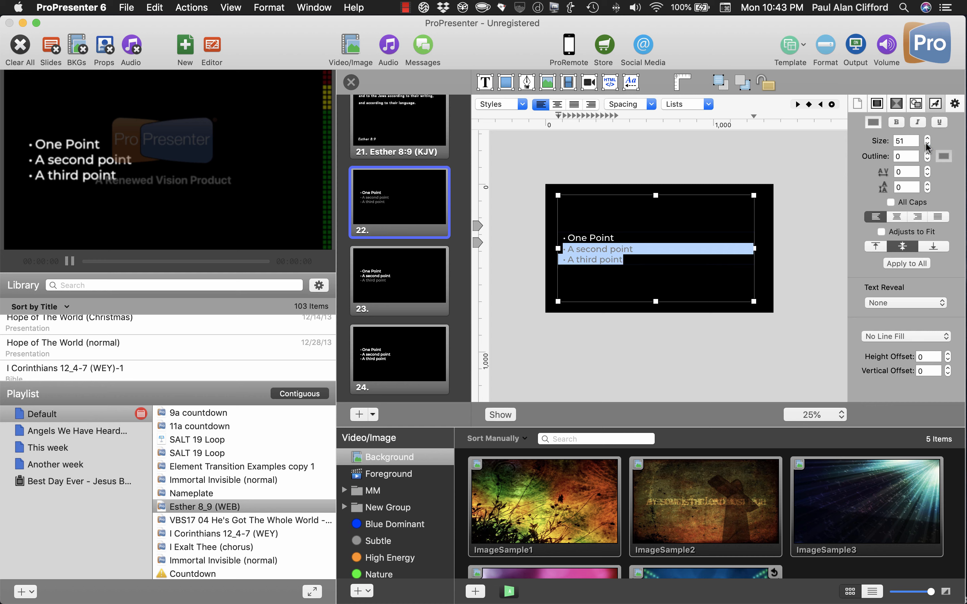
pyautogui.click(926, 143)
pyautogui.click(927, 143)
pyautogui.click(926, 143)
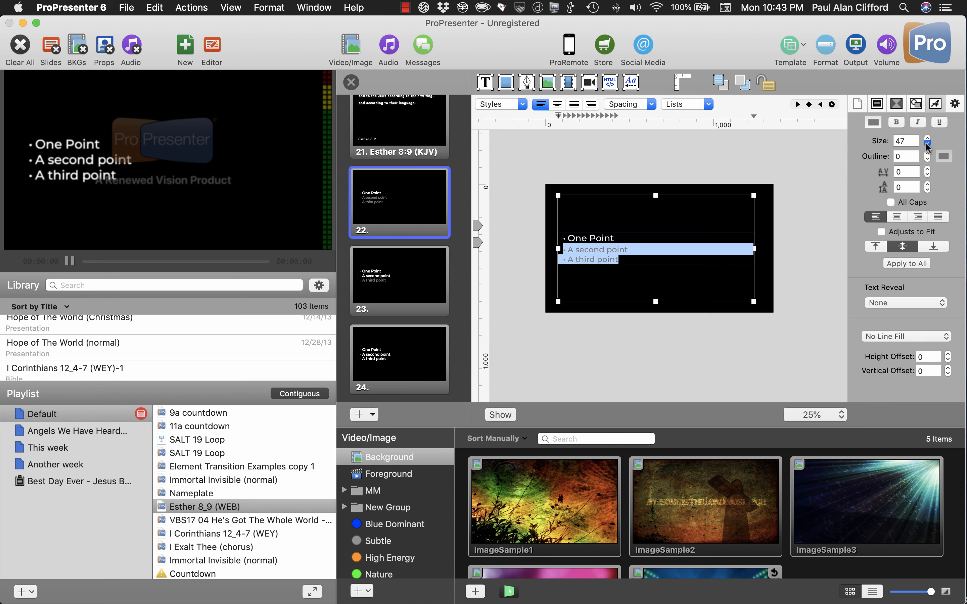
pyautogui.click(927, 143)
pyautogui.click(927, 143)
pyautogui.click(926, 143)
pyautogui.click(926, 143)
pyautogui.click(927, 143)
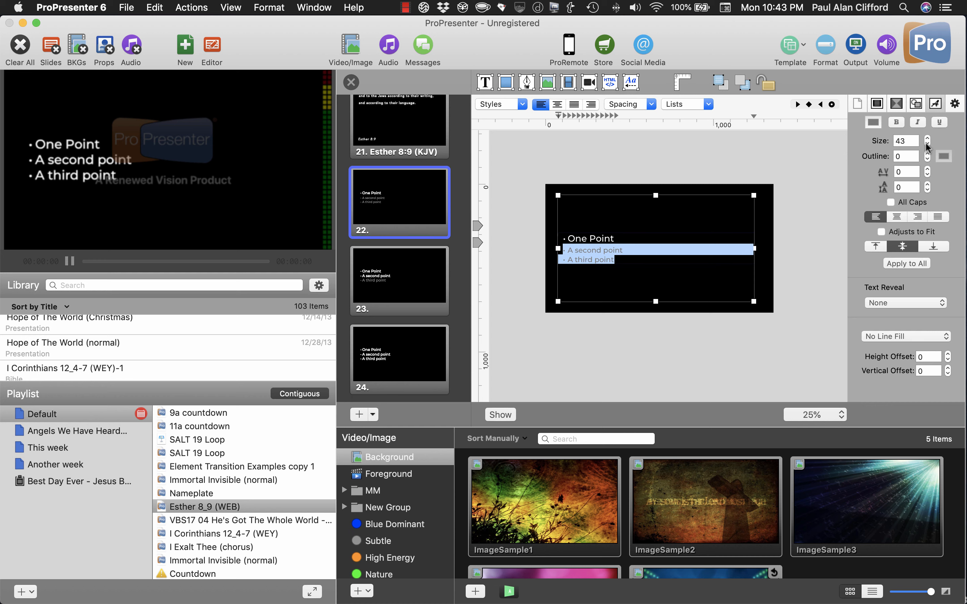
pyautogui.click(927, 143)
pyautogui.click(926, 143)
pyautogui.click(926, 143)
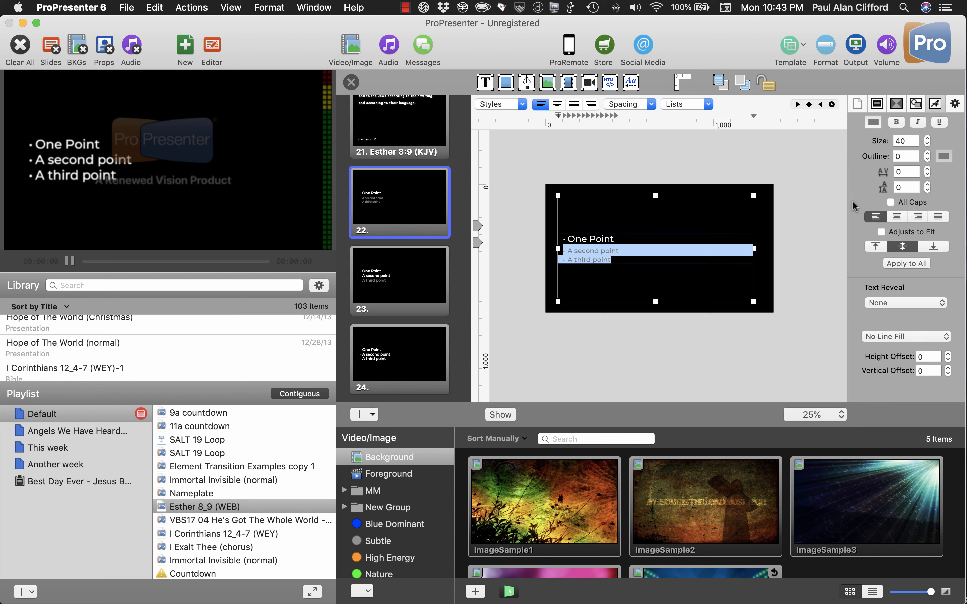
pyautogui.click(684, 357)
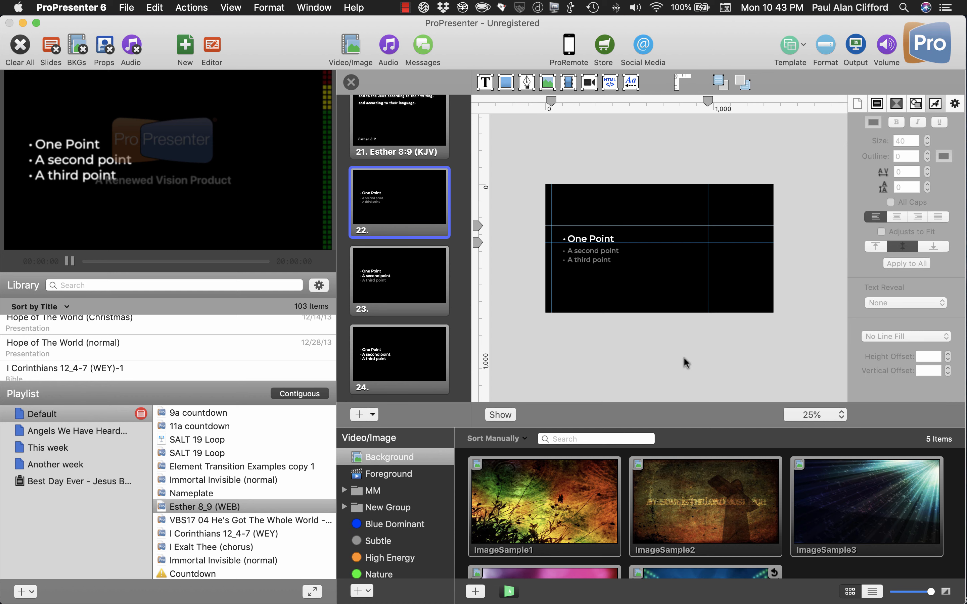
# Compare the bullet text sizes of slides 22 and 24 by alternating between them in the editor
pyautogui.click(384, 185)
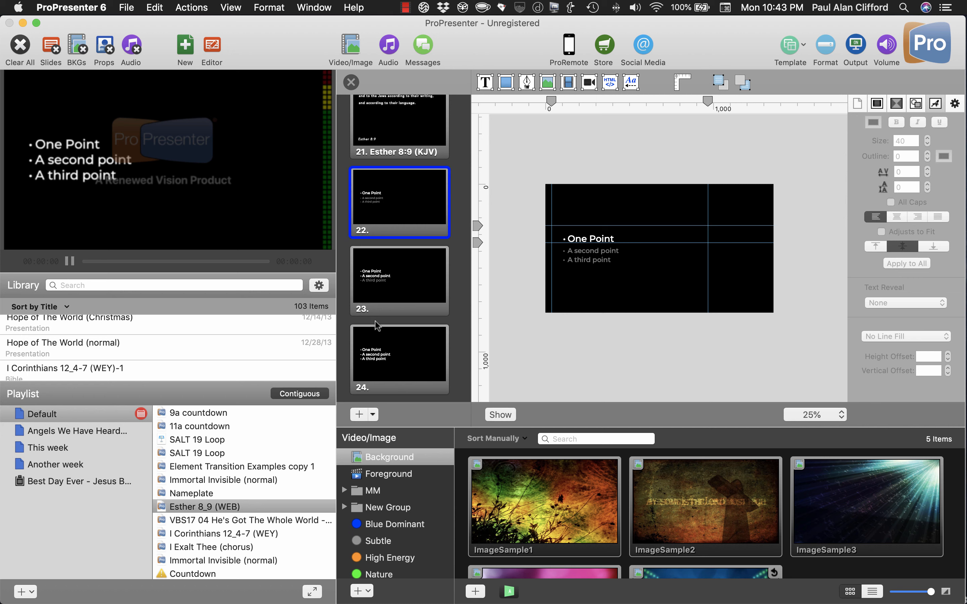
pyautogui.click(391, 355)
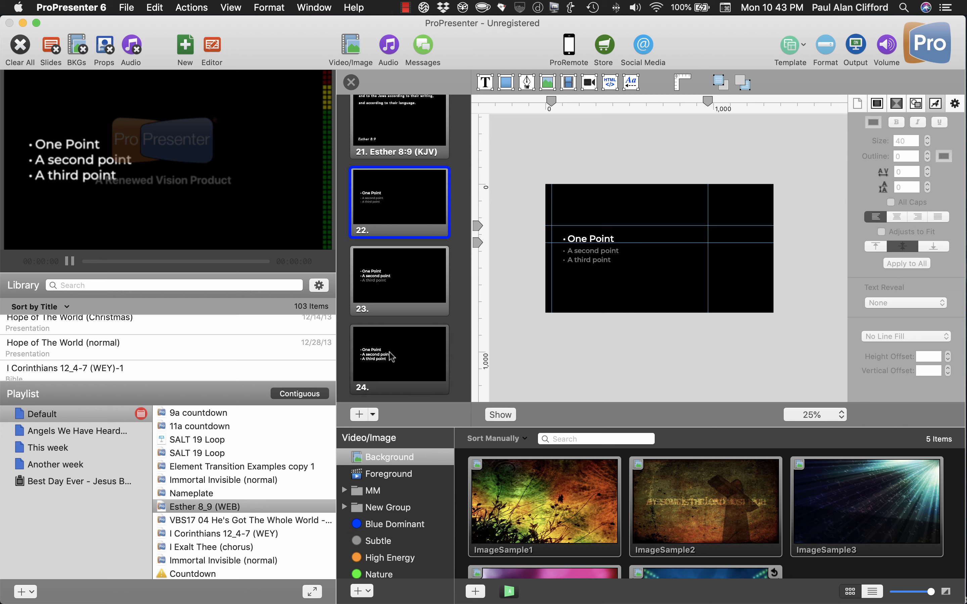
pyautogui.click(384, 200)
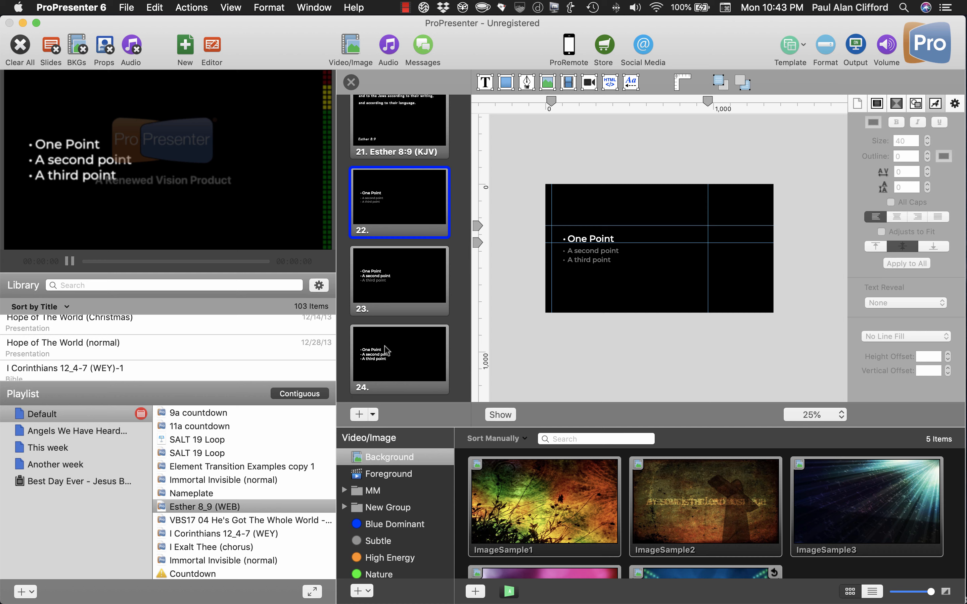
pyautogui.click(385, 358)
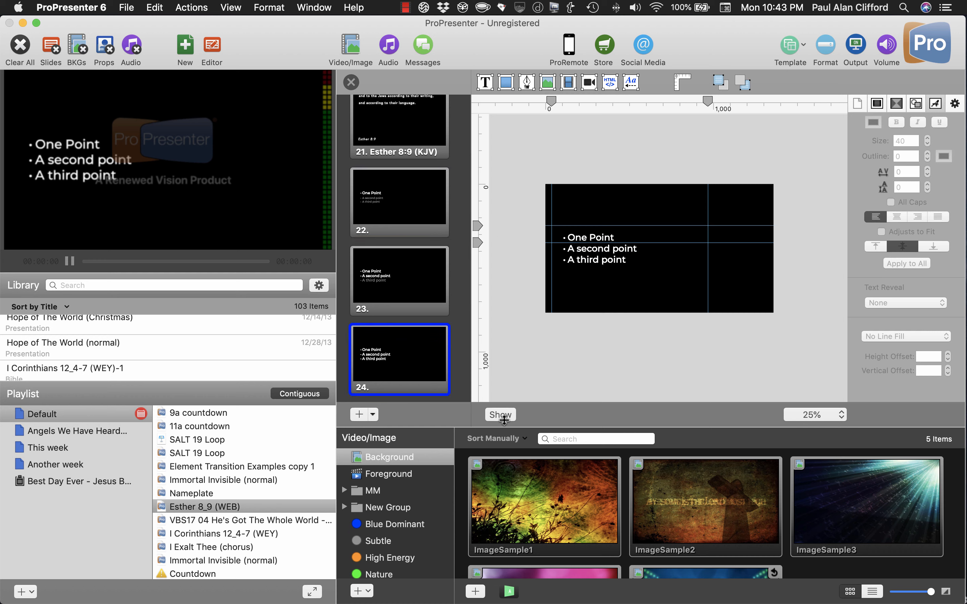
pyautogui.click(375, 204)
# Try shrinking slide 24's bullet text box around its three lines and top-aligning the text, and undo those changes
pyautogui.click(384, 346)
pyautogui.click(614, 255)
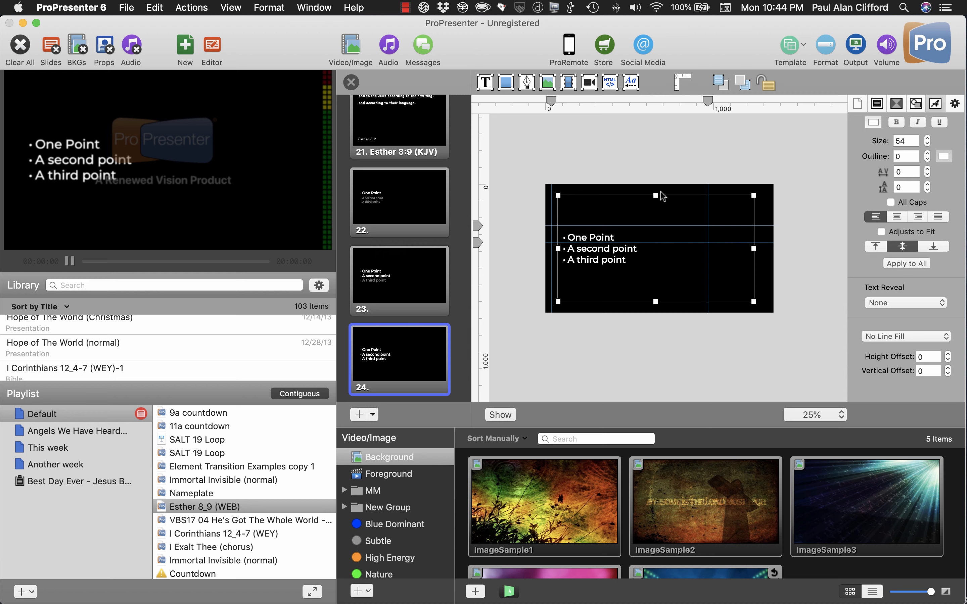
pyautogui.moveTo(656, 195); pyautogui.dragTo(649, 257)
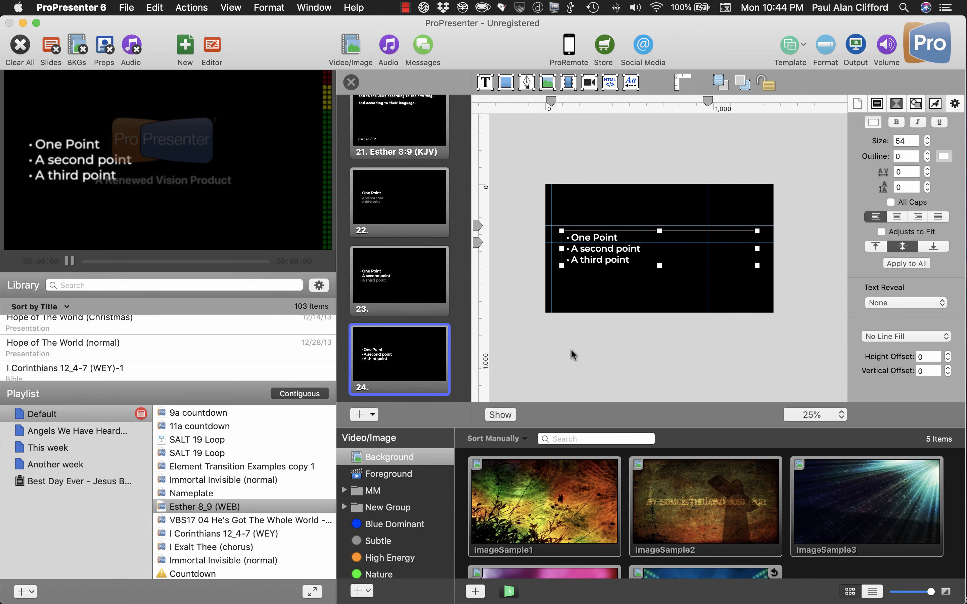
pyautogui.click(874, 248)
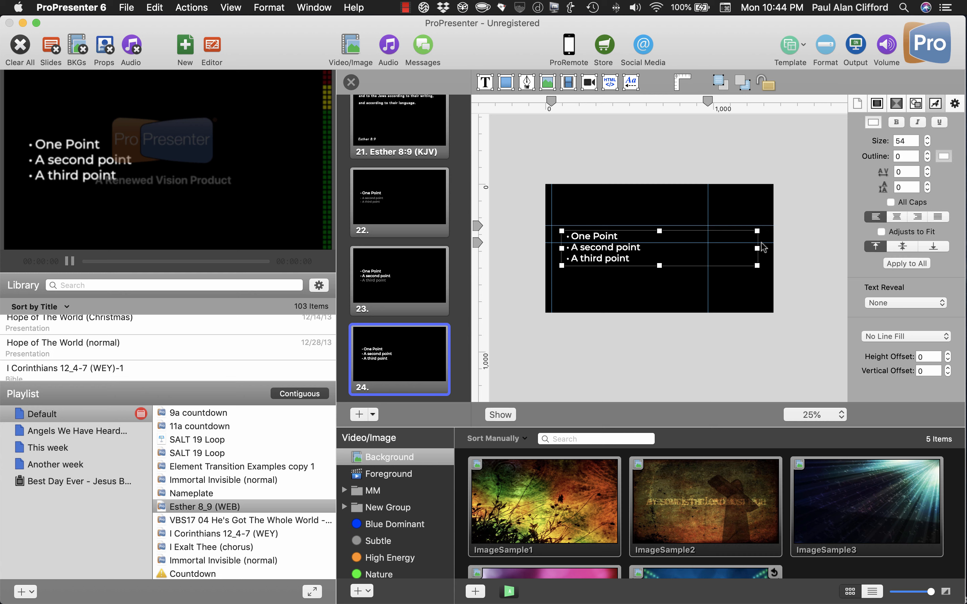
pyautogui.press('super+z')
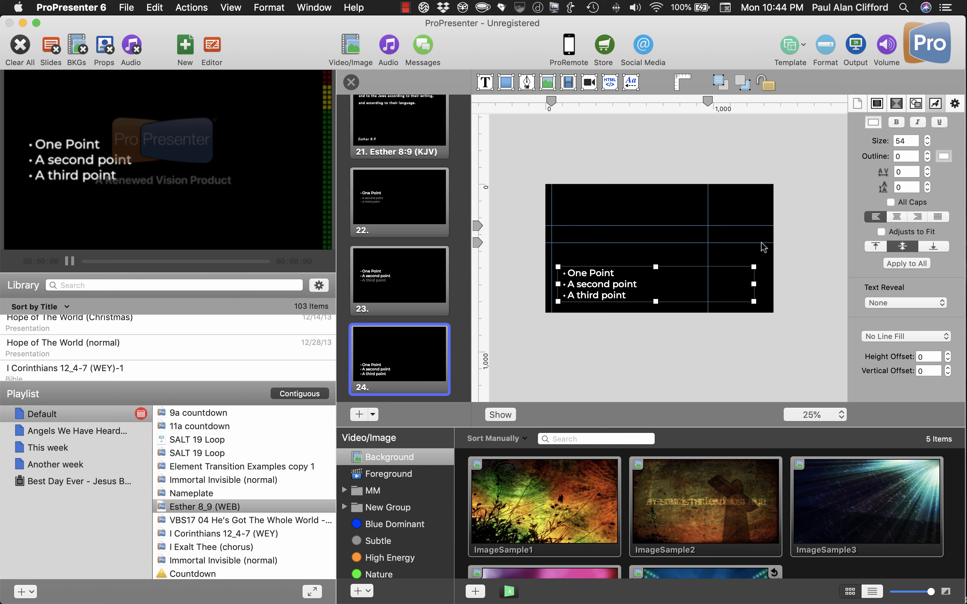
pyautogui.press('super+z')
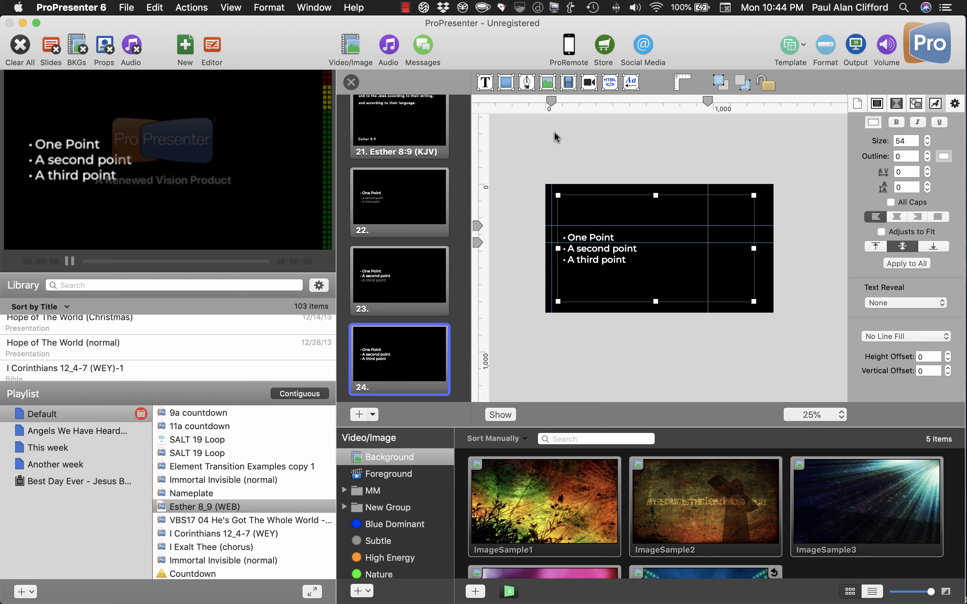
# Add a new text box to slide 24 and reduce its height so its text sits below the bullets
pyautogui.click(483, 82)
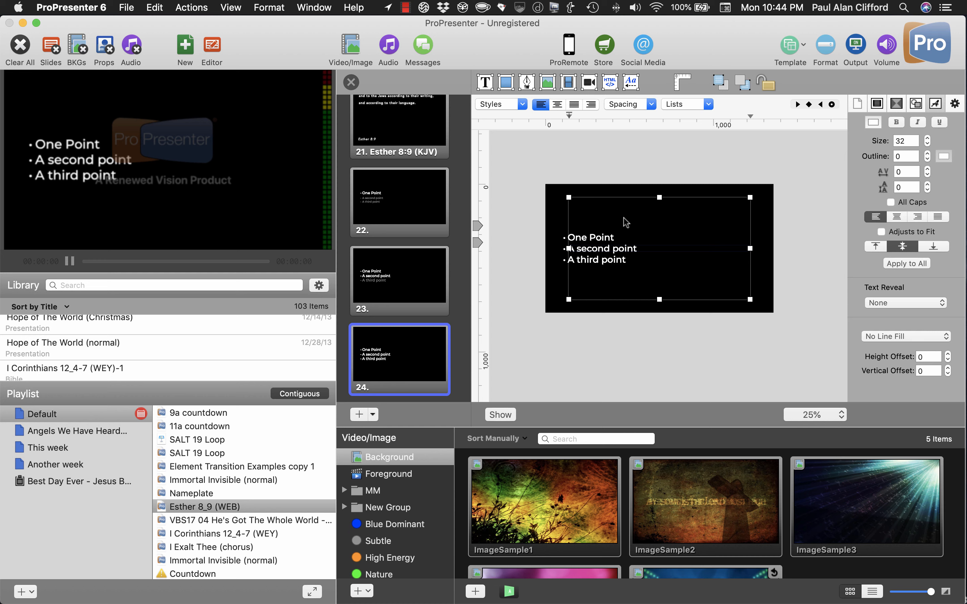
pyautogui.moveTo(660, 197); pyautogui.dragTo(640, 258)
pyautogui.click(640, 258)
# Copy the "A second point" and "A third point" lines and delete them from slide 24's original text box
pyautogui.doubleClick(635, 248)
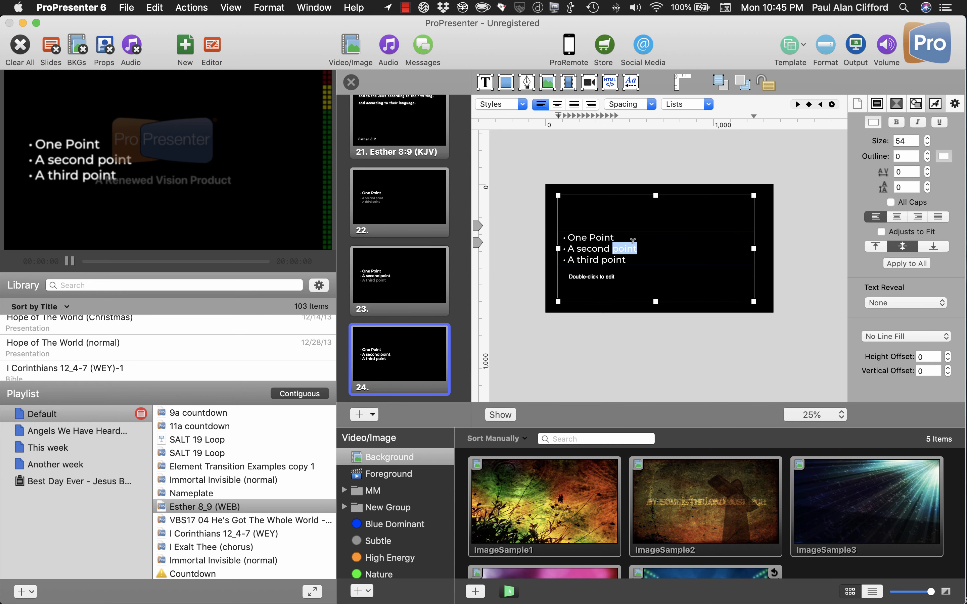
pyautogui.click(637, 248)
pyautogui.moveTo(626, 260); pyautogui.dragTo(553, 247)
pyautogui.press('super+c')
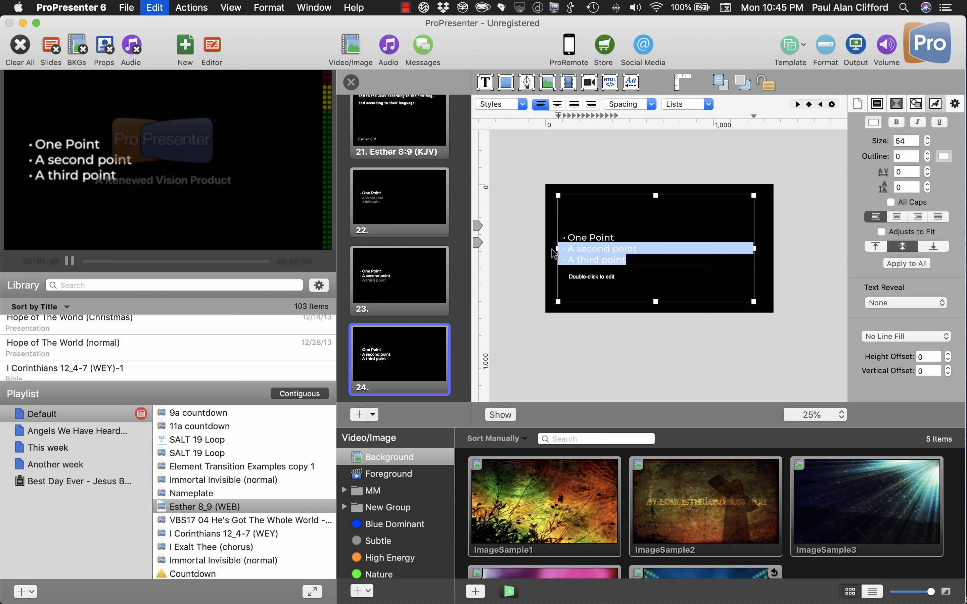
pyautogui.press('BackSpace')
# Move the new text box on slide 24 up beneath "One Point" and replace its placeholder text with the copied lines
pyautogui.click(618, 278)
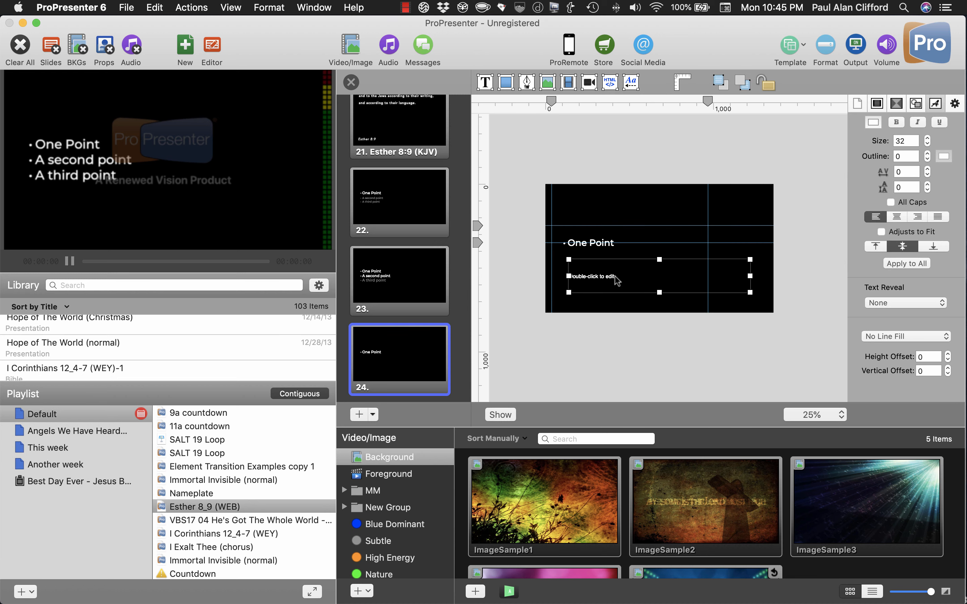
pyautogui.moveTo(615, 276); pyautogui.dragTo(612, 254)
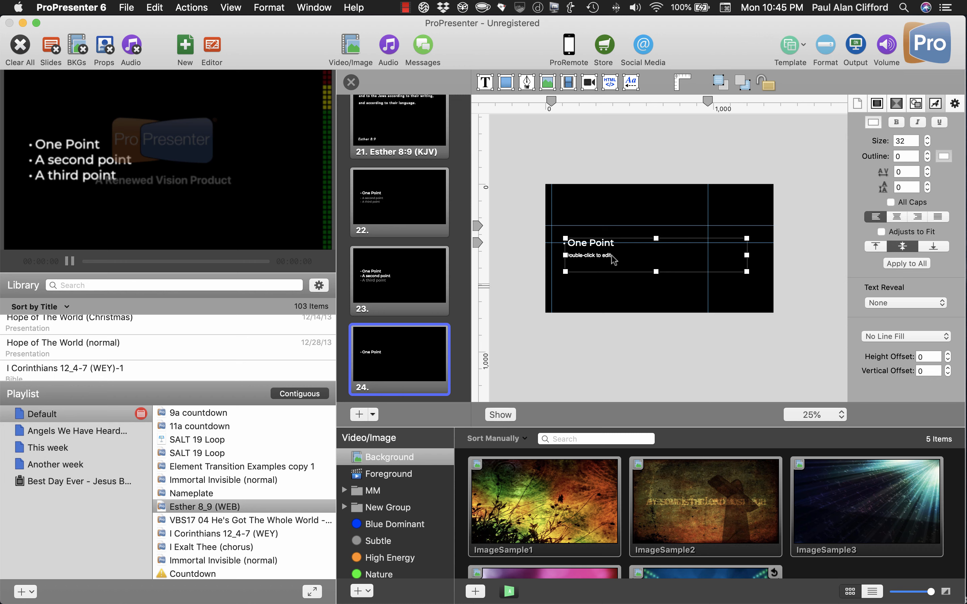
pyautogui.doubleClick(611, 255)
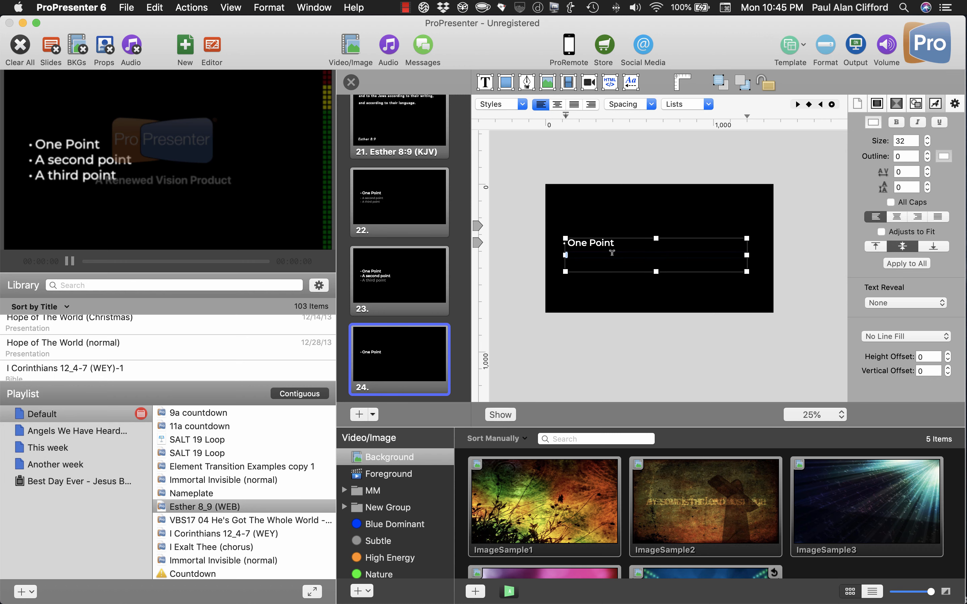
pyautogui.press('super+v')
pyautogui.moveTo(598, 276); pyautogui.dragTo(562, 248)
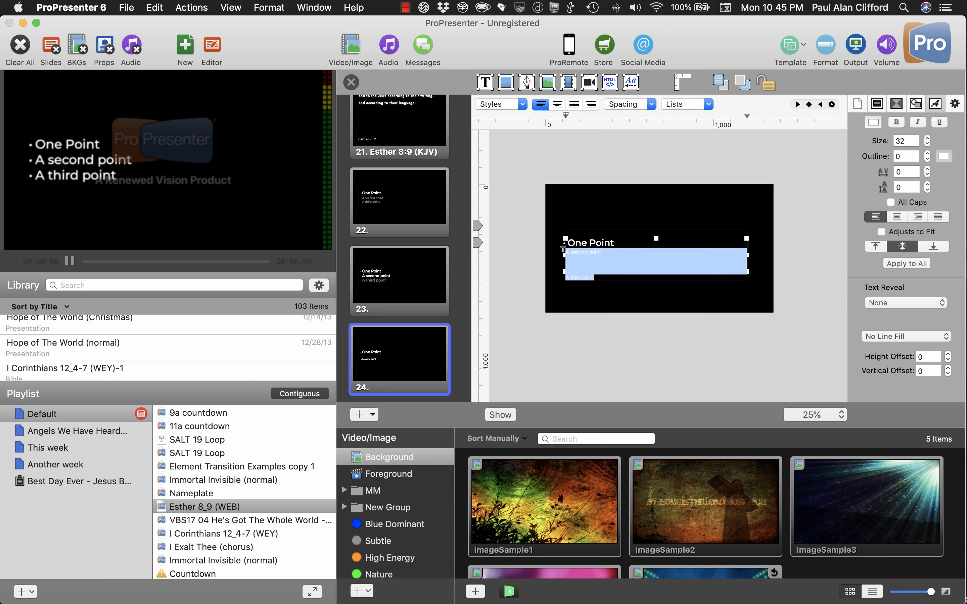
pyautogui.press('Up')
pyautogui.tripleClick(594, 239)
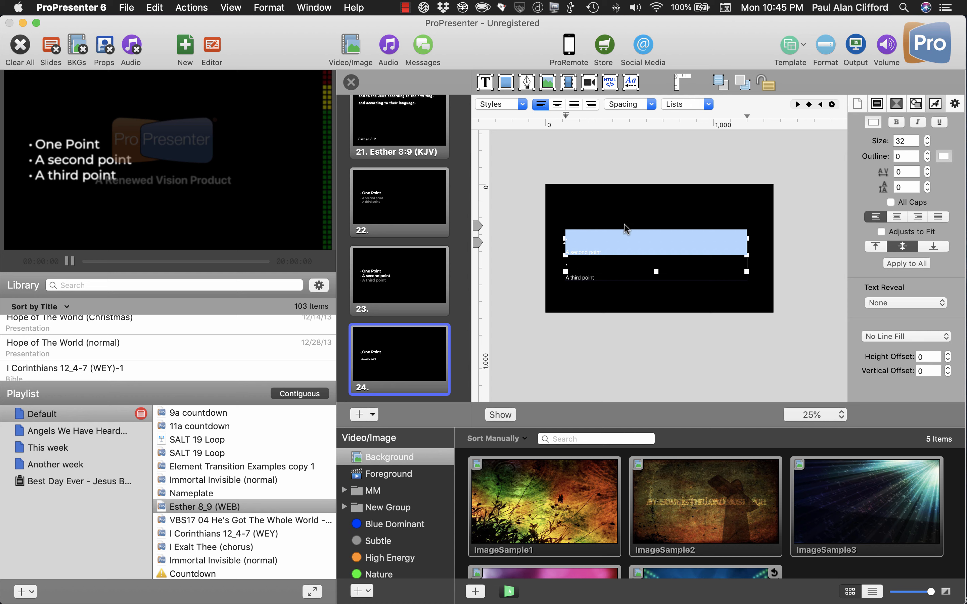
pyautogui.click(629, 201)
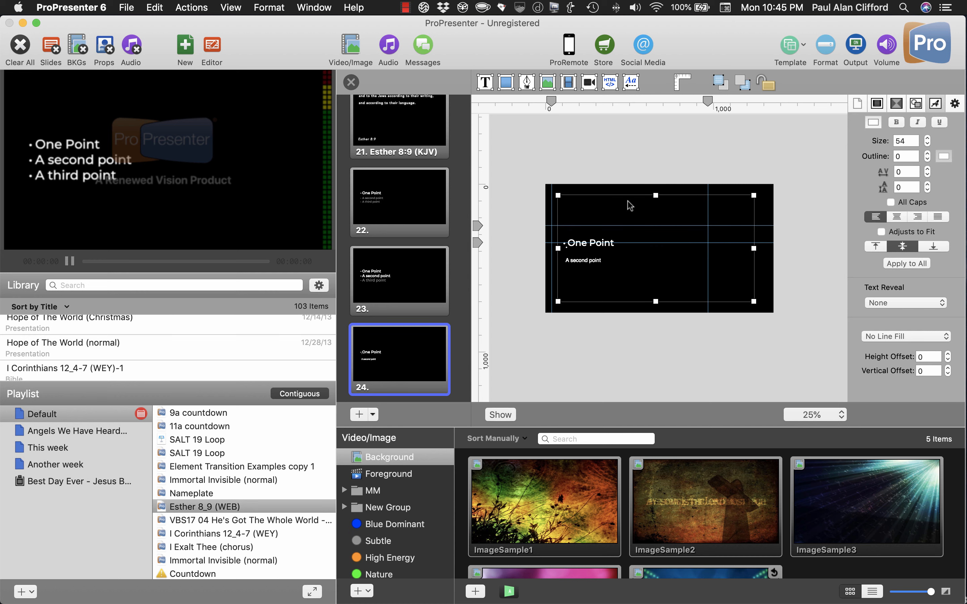
# Enlarge "A second point" in slide 24's new text box to size 58 and make it bold
pyautogui.doubleClick(596, 239)
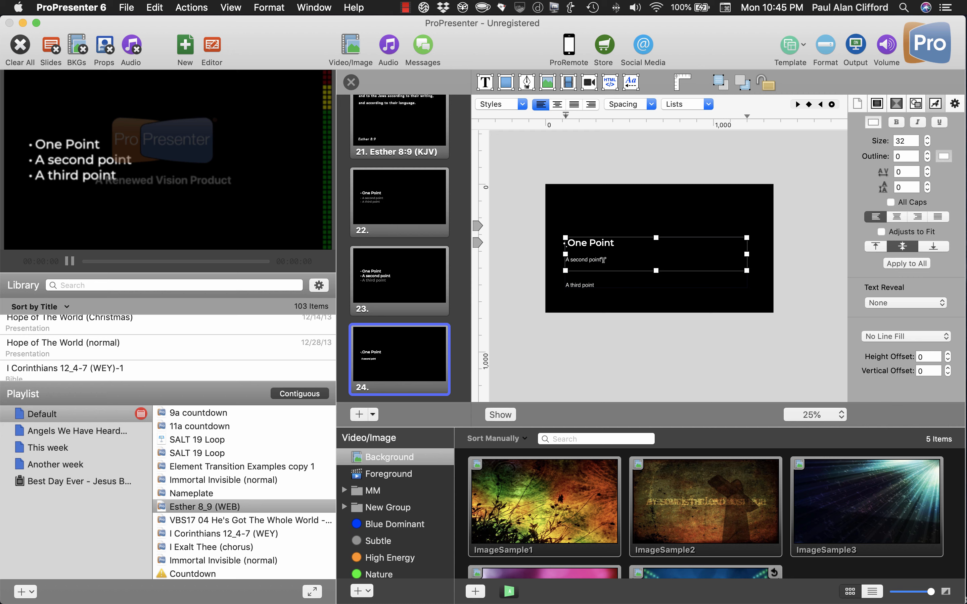
pyautogui.tripleClick(603, 260)
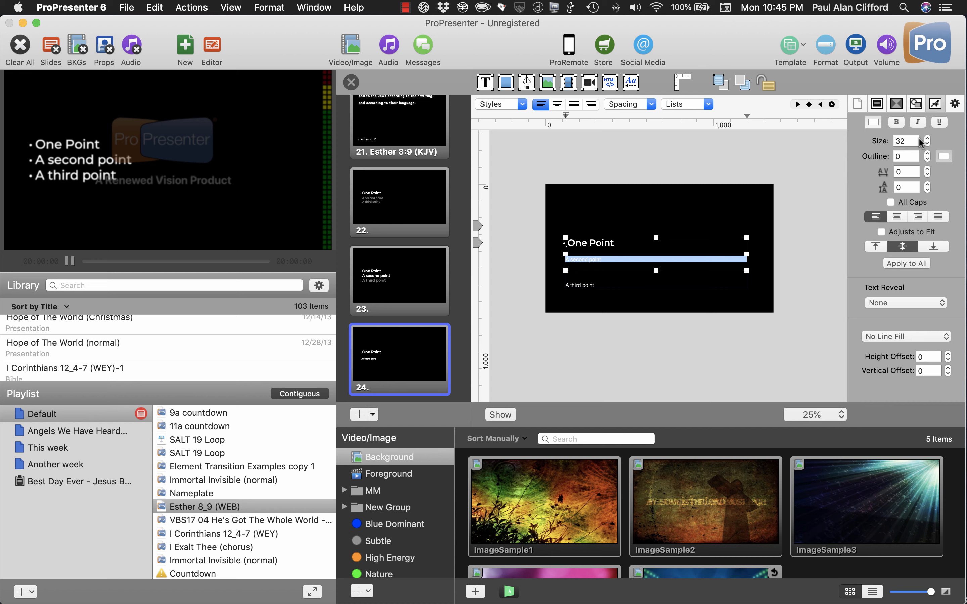
pyautogui.moveTo(927, 138); pyautogui.dragTo(925, 143)
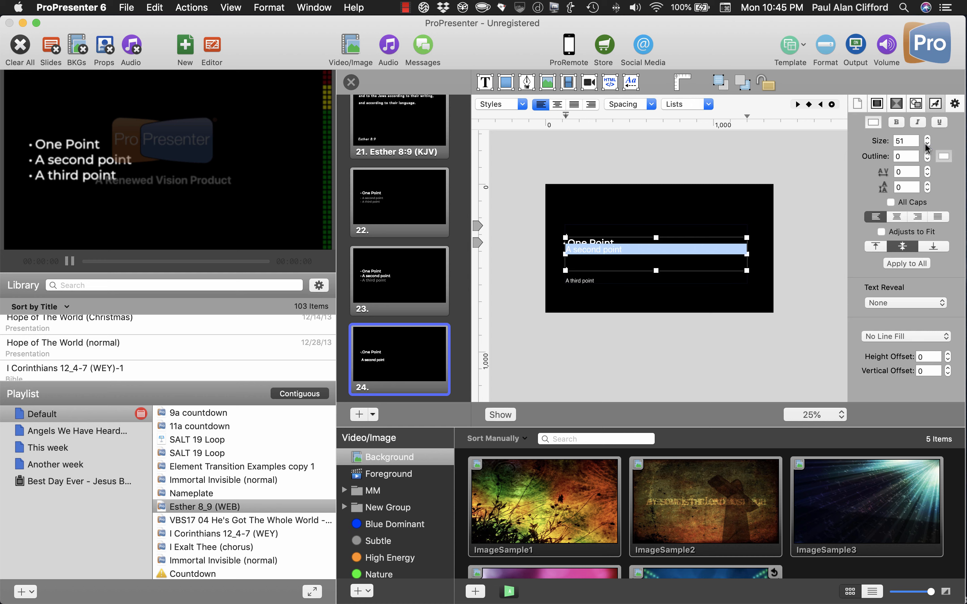
pyautogui.moveTo(927, 138); pyautogui.dragTo(926, 139)
pyautogui.click(722, 221)
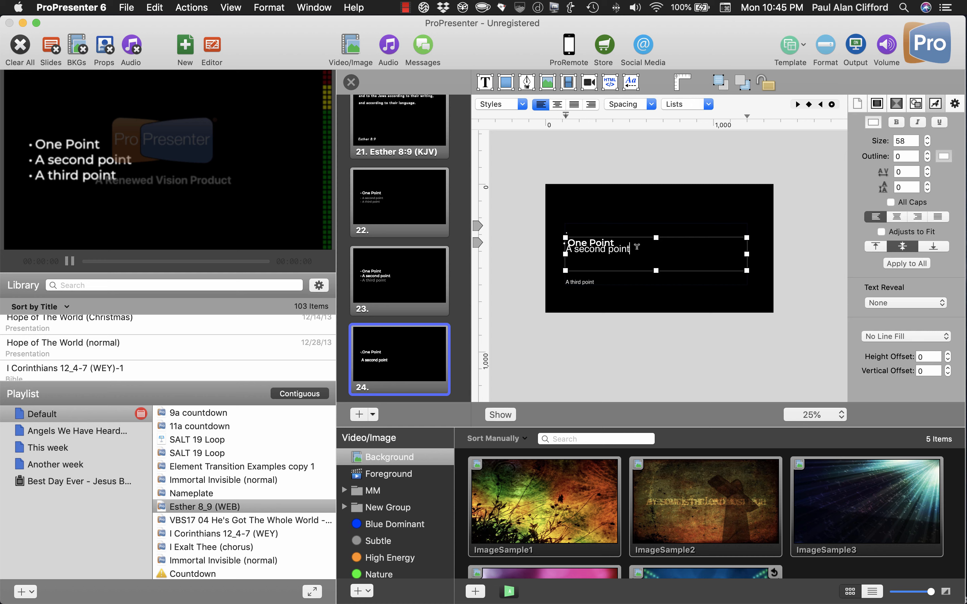
pyautogui.moveTo(635, 248); pyautogui.dragTo(550, 248)
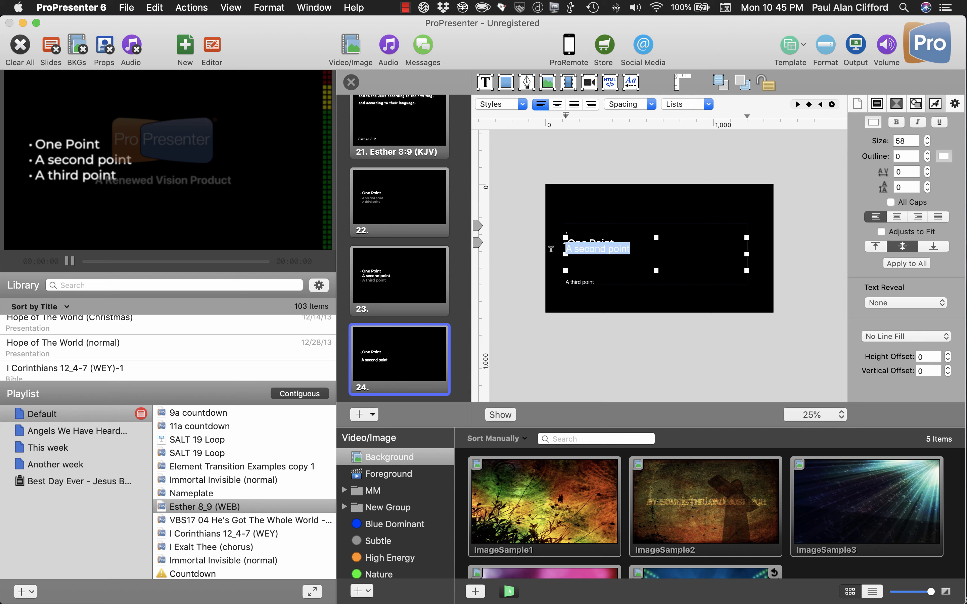
pyautogui.click(896, 122)
pyautogui.click(676, 202)
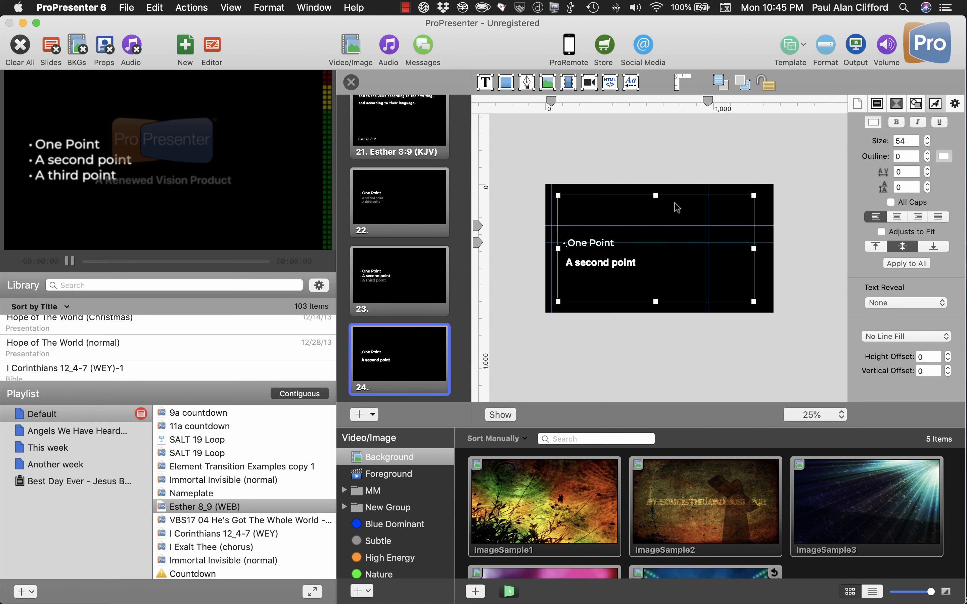
# Extend the "A second point" text box down to the slide's lower edge and lower its upper edge well below "One Point"
pyautogui.click(597, 242)
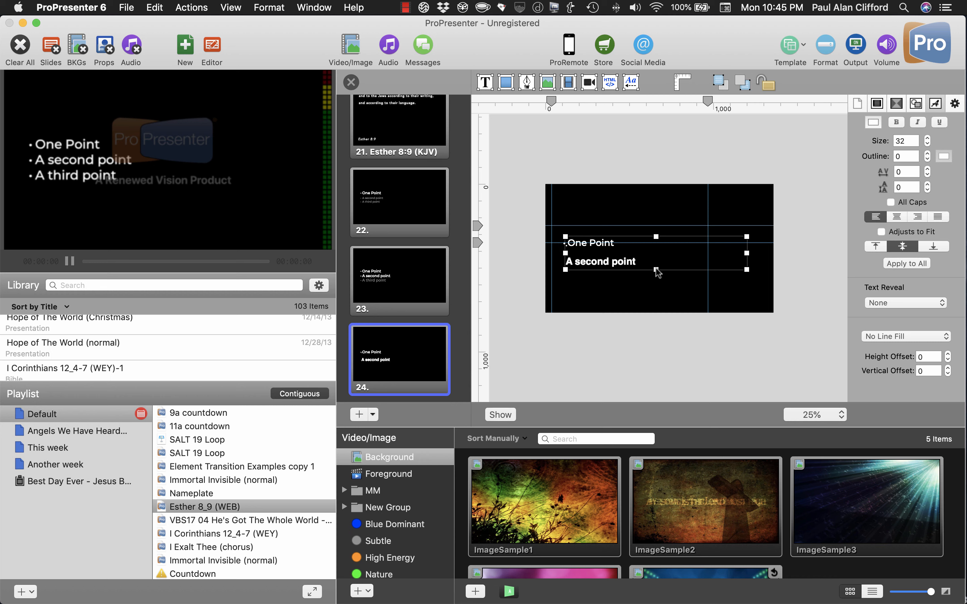
pyautogui.moveTo(655, 269); pyautogui.dragTo(659, 308)
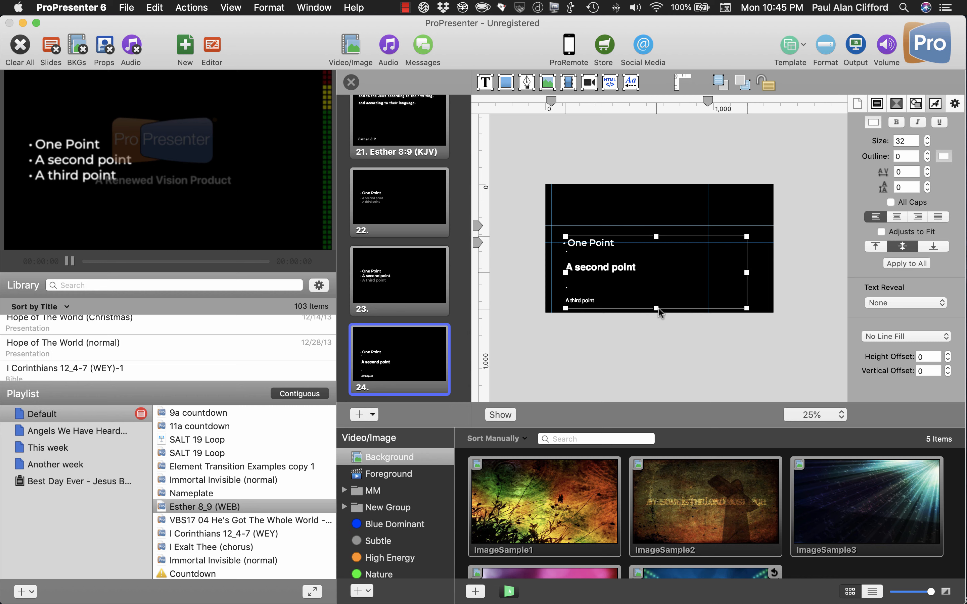
pyautogui.moveTo(656, 236); pyautogui.dragTo(656, 274)
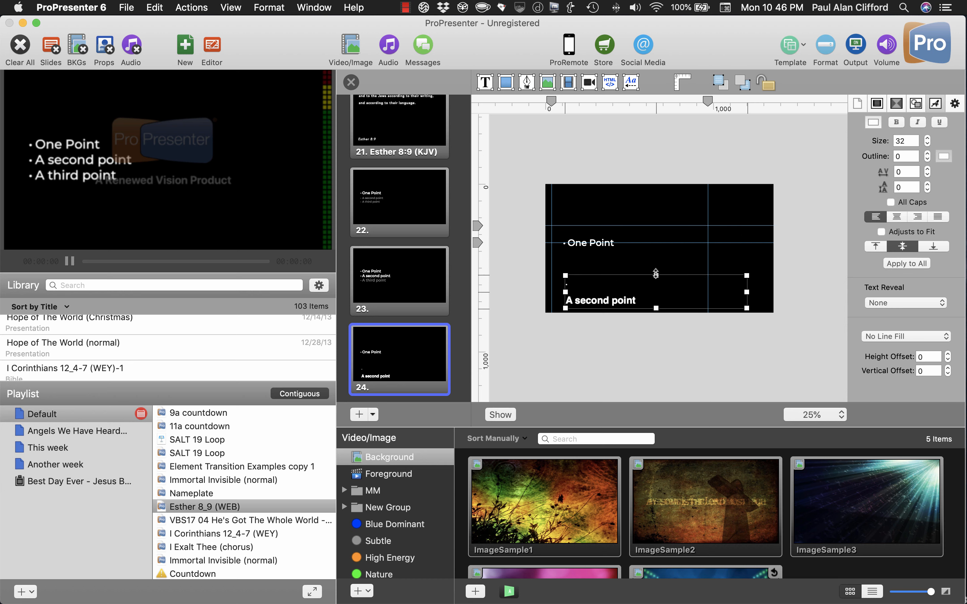
# Reduce the font size of "A second point" on slide 24 to 54
pyautogui.click(599, 244)
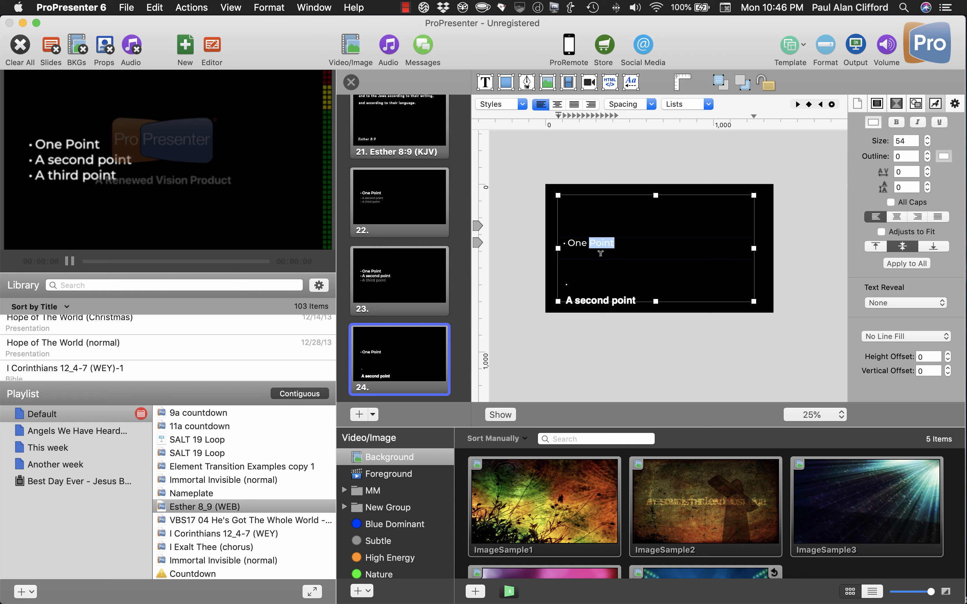
pyautogui.click(607, 301)
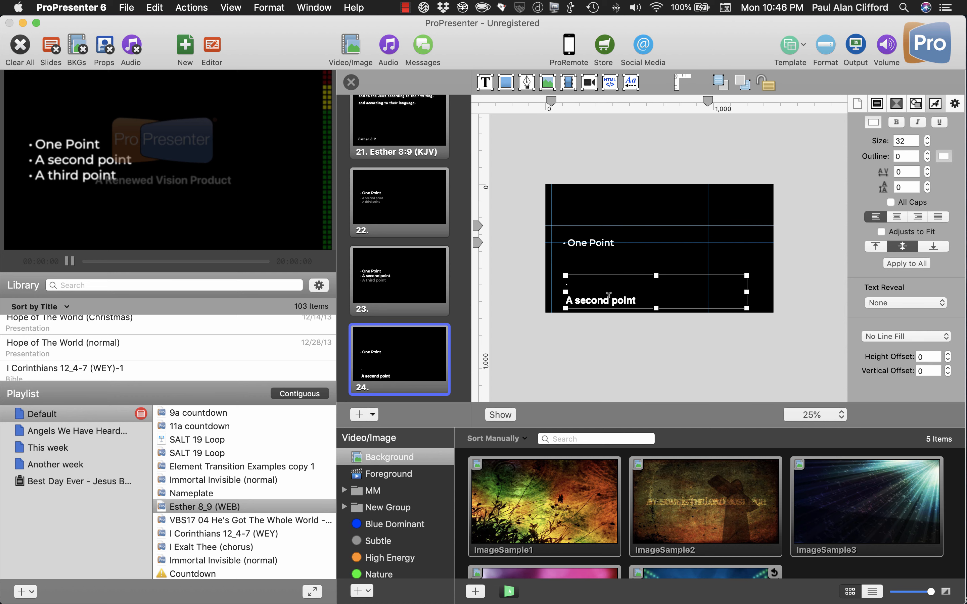
pyautogui.doubleClick(607, 296)
pyautogui.click(639, 298)
pyautogui.moveTo(639, 298); pyautogui.dragTo(552, 294)
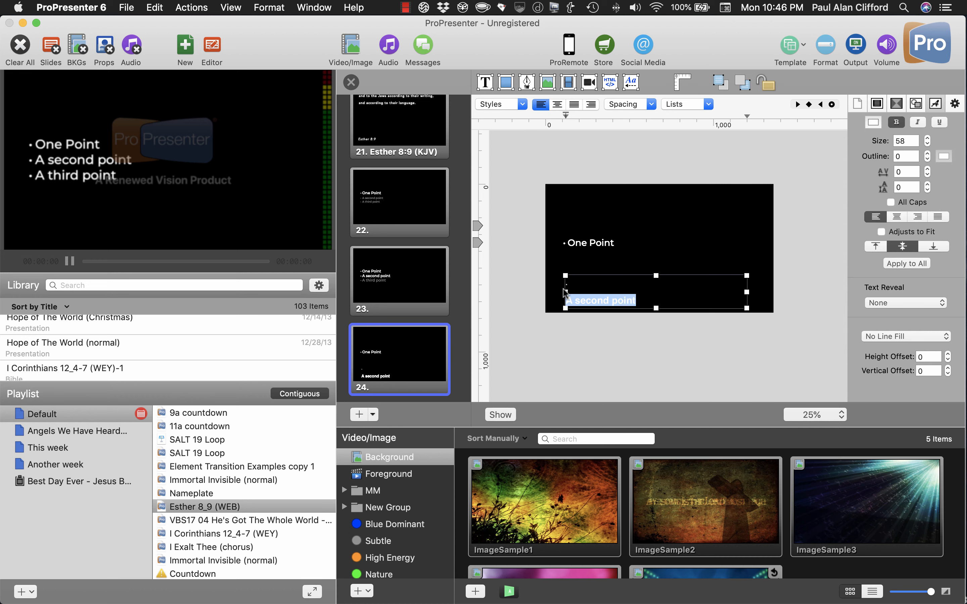
pyautogui.click(923, 142)
pyautogui.click(924, 142)
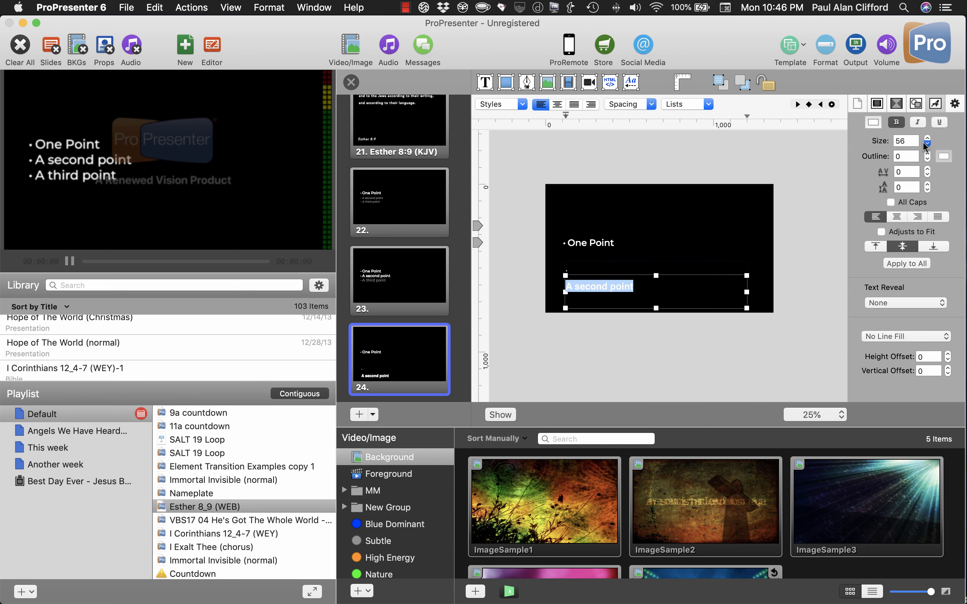
pyautogui.click(923, 142)
pyautogui.click(923, 142)
pyautogui.click(695, 258)
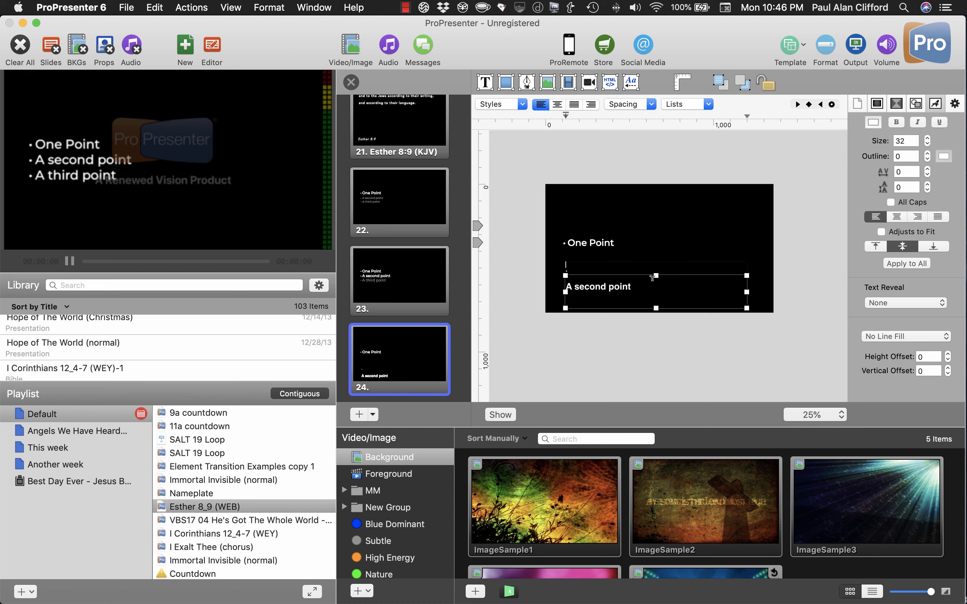
# Move the "A second point" text box up so its text sits directly beneath "One Point" on slide 24
pyautogui.click(682, 289)
pyautogui.click(685, 235)
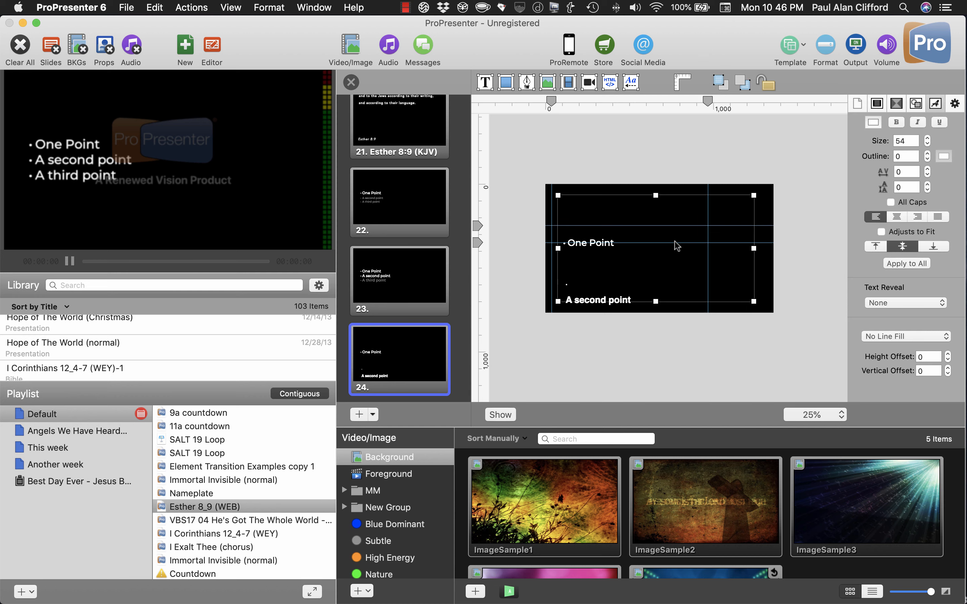
pyautogui.click(629, 301)
pyautogui.moveTo(629, 302); pyautogui.dragTo(626, 266)
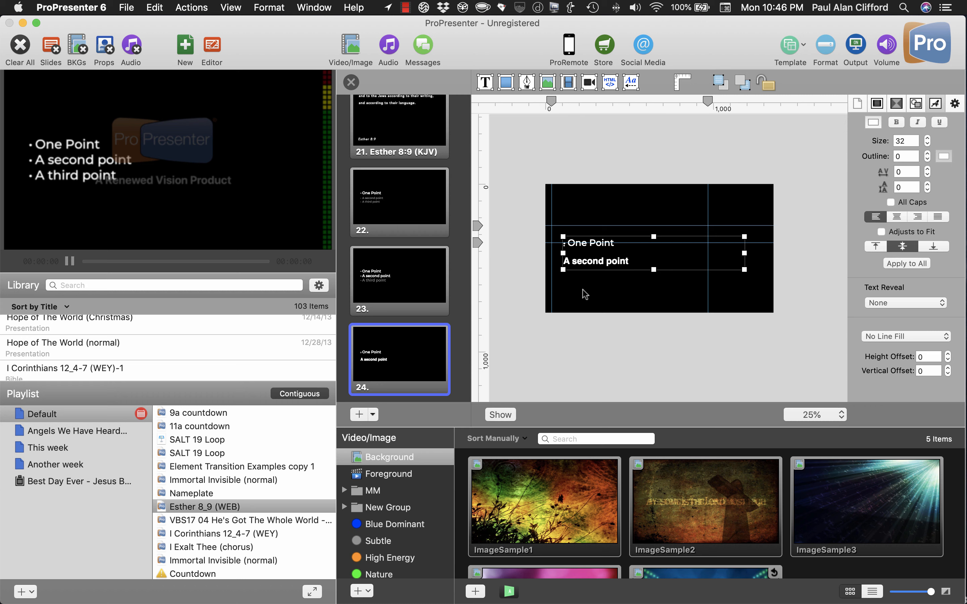
pyautogui.click(605, 311)
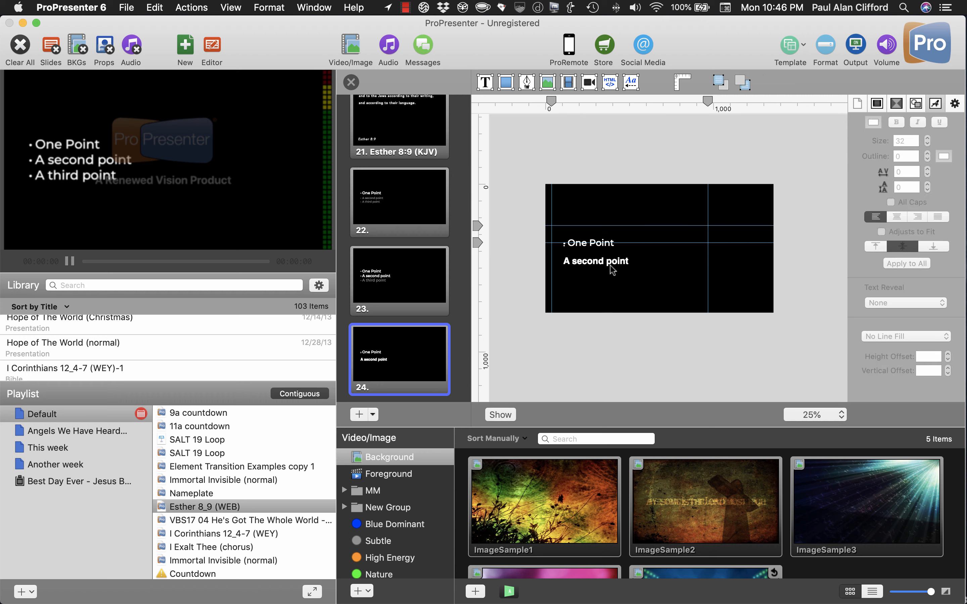
# Remove the bold formatting from "A second point" on slide 24
pyautogui.click(628, 262)
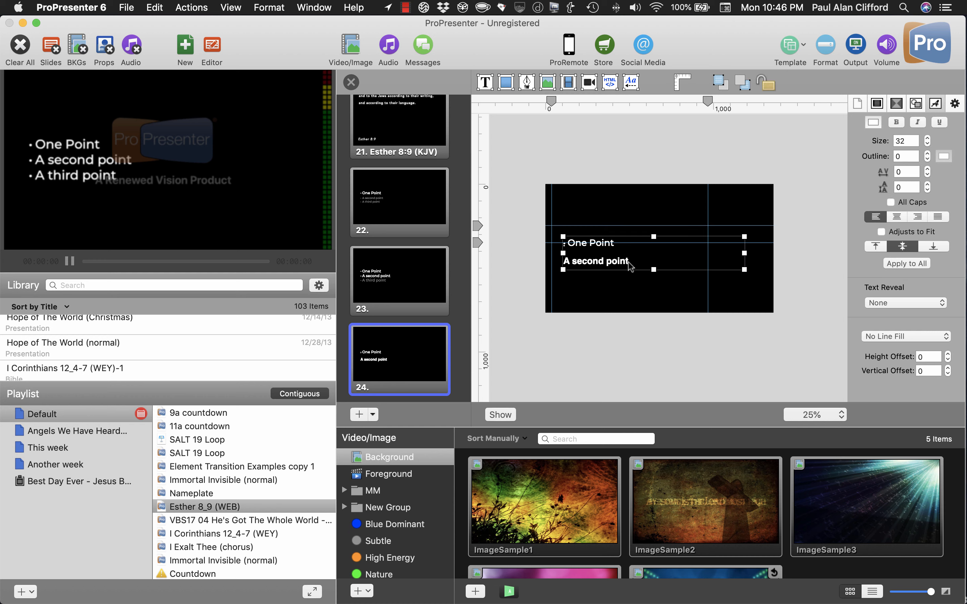
pyautogui.doubleClick(628, 261)
pyautogui.moveTo(628, 261); pyautogui.dragTo(563, 257)
pyautogui.click(897, 122)
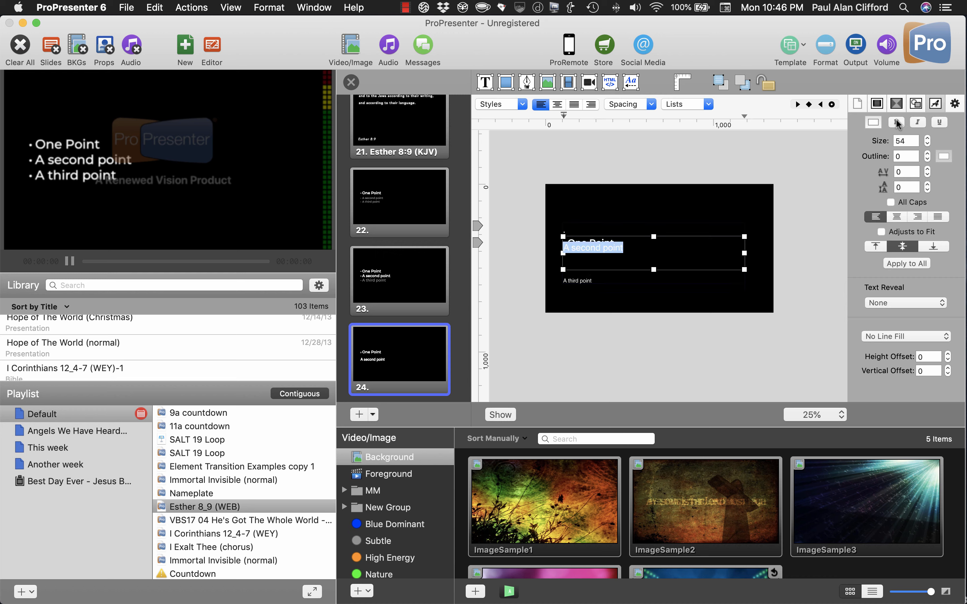
pyautogui.click(636, 218)
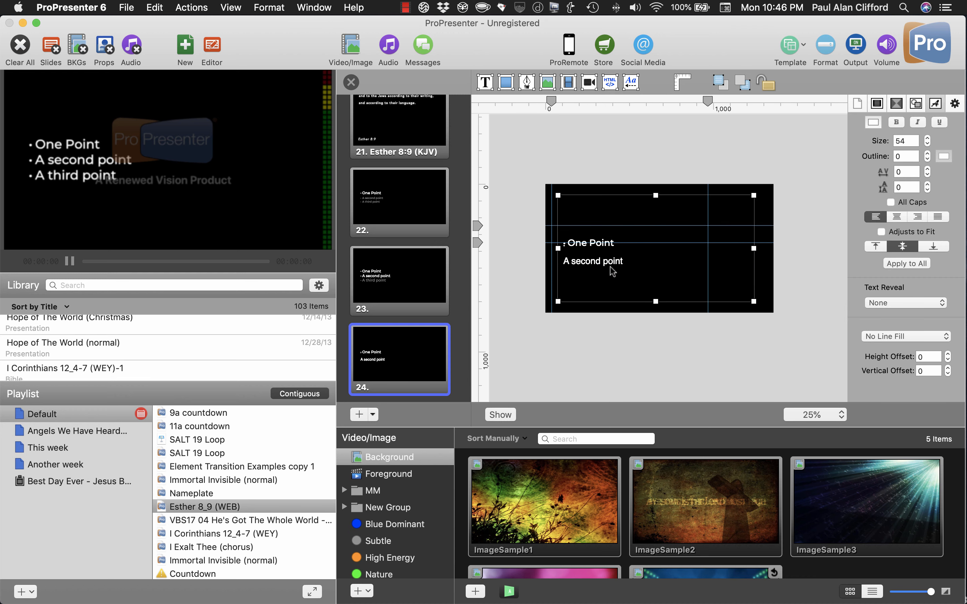
# Shrink "A second point" on slide 24 to size 35 and deselect its text box
pyautogui.click(620, 256)
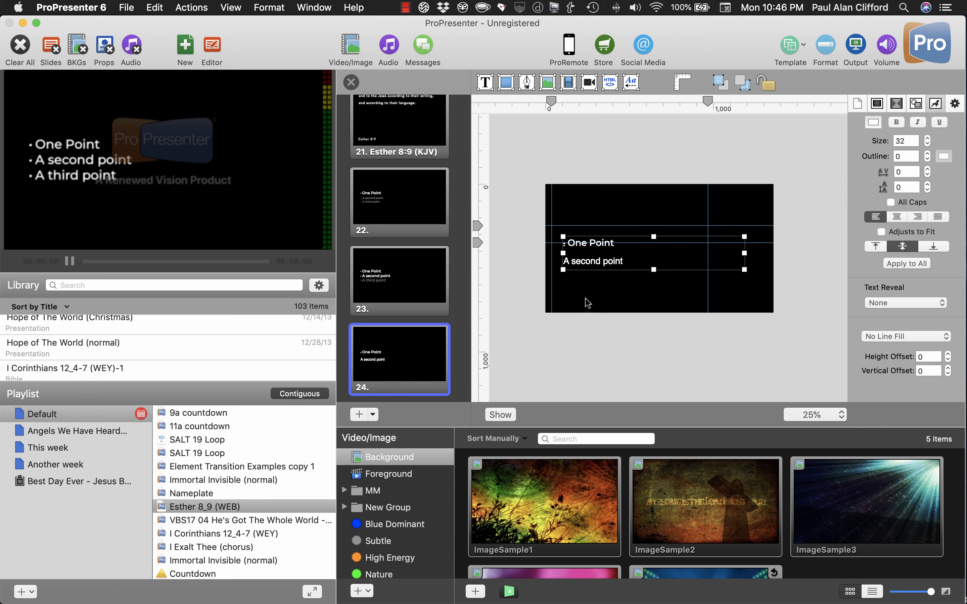
pyautogui.doubleClick(626, 260)
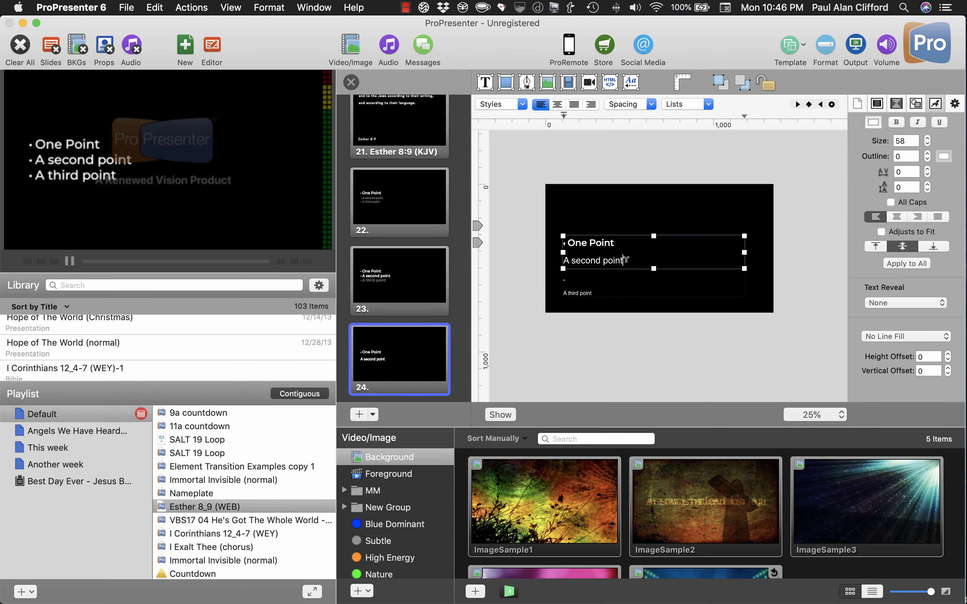
pyautogui.tripleClick(626, 260)
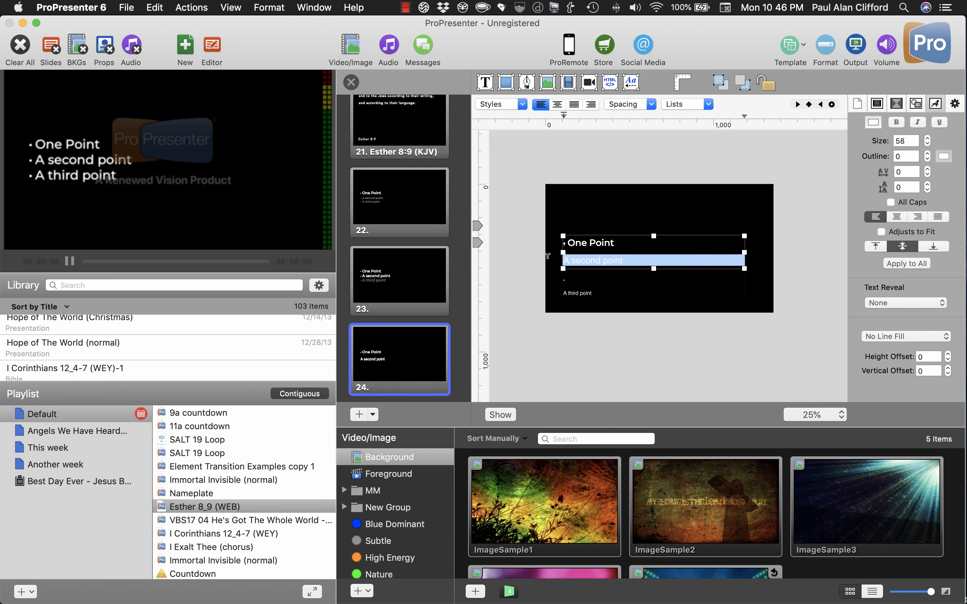
pyautogui.click(925, 140)
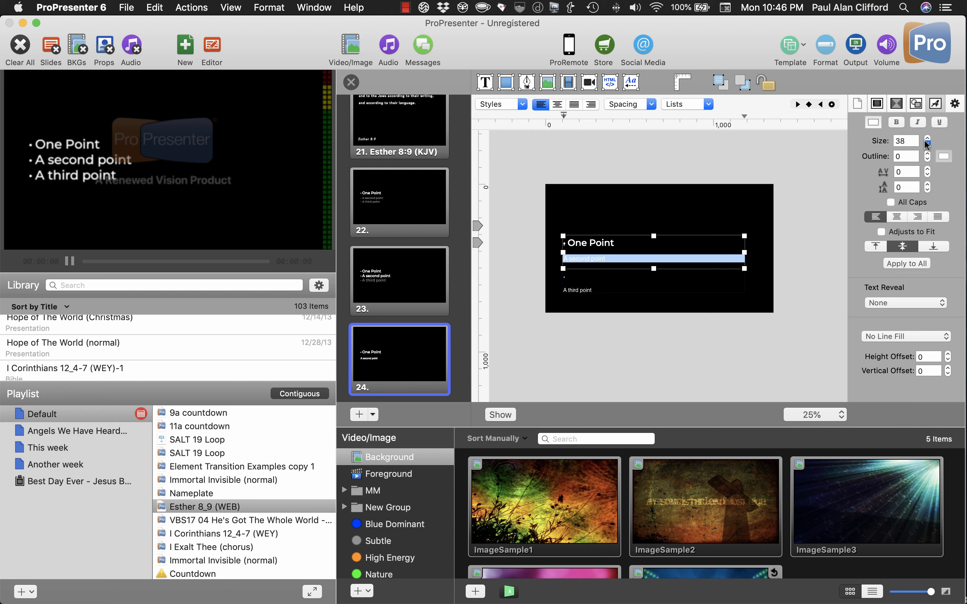
pyautogui.click(925, 140)
pyautogui.click(689, 306)
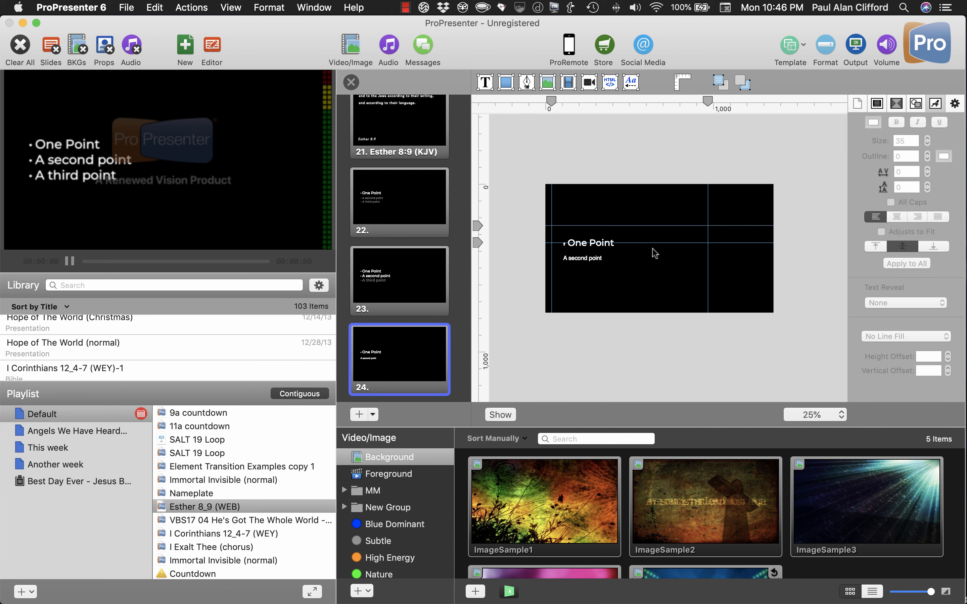